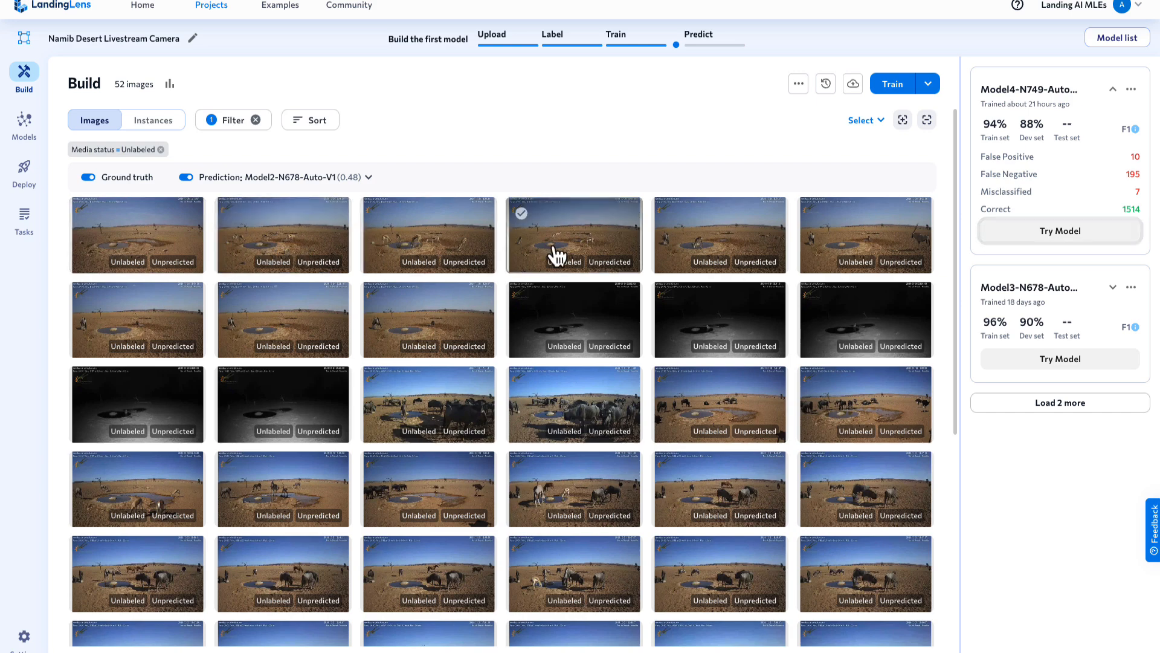
- Look through the unlabeled images and open two daytime waterhole images at full size to examine the animals in them
scroll(729, 146, "down", 4)
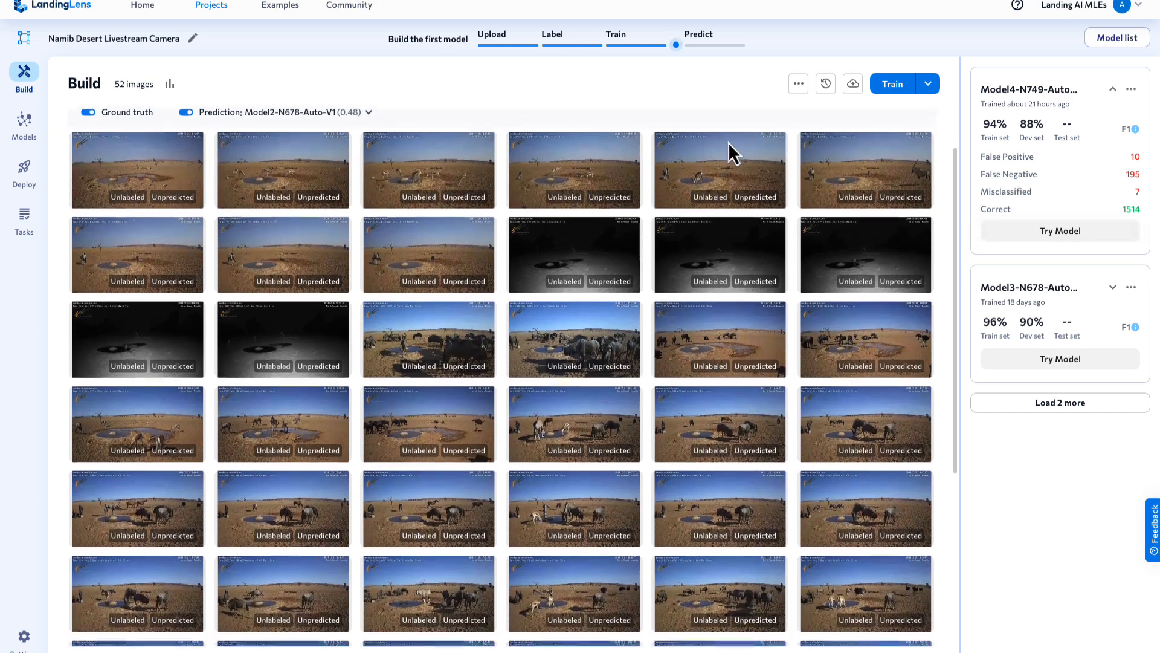
scroll(729, 145, "down", 3)
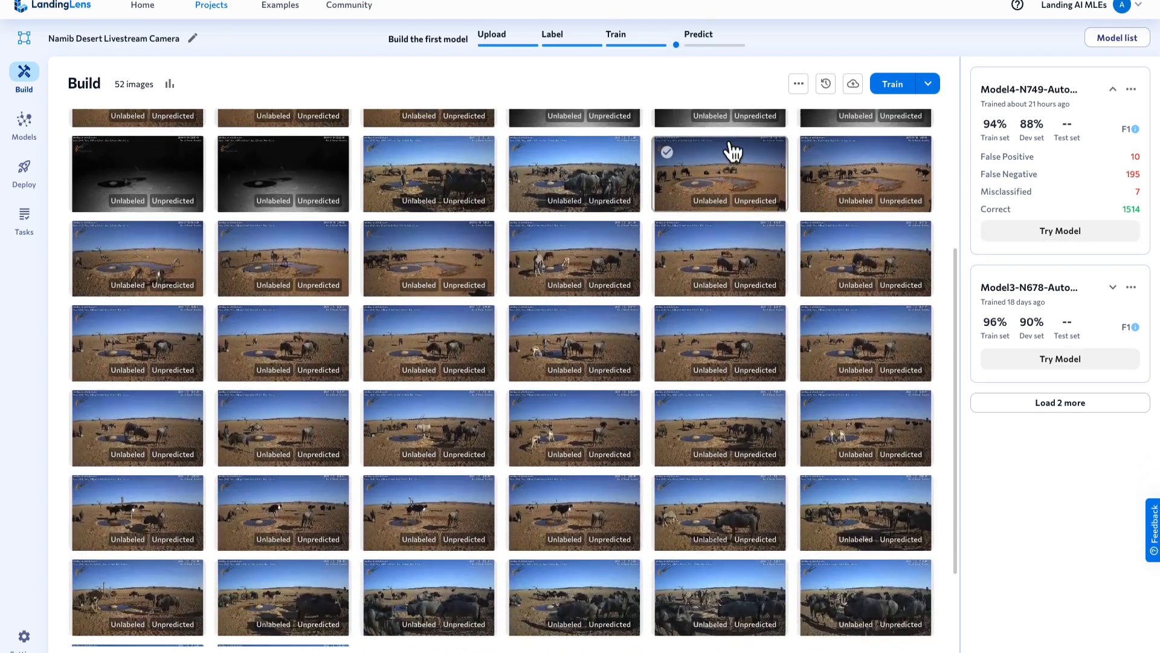
scroll(733, 153, "down", 2)
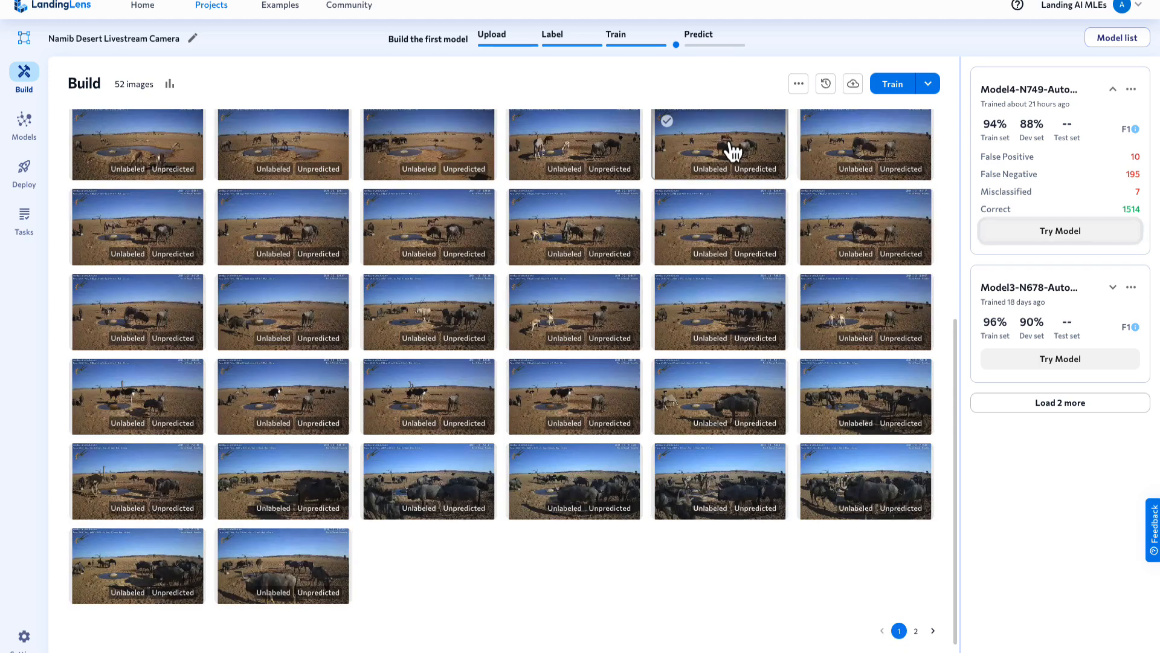
scroll(733, 152, "up", 2)
scroll(733, 152, "up", 5)
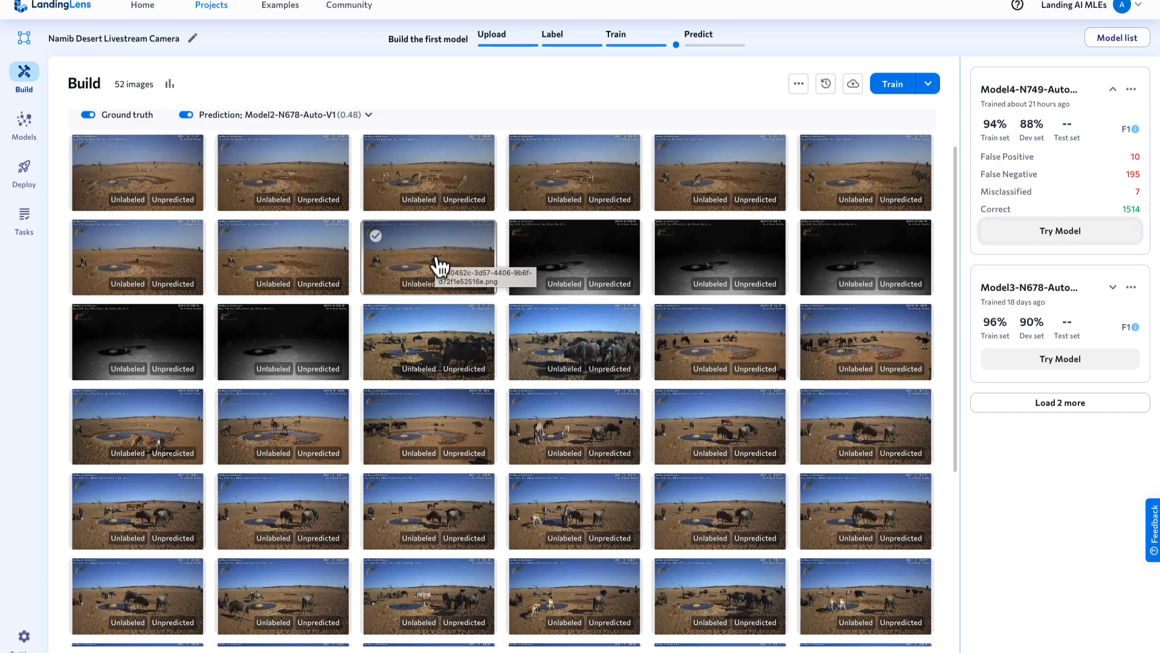
left_click(586, 443)
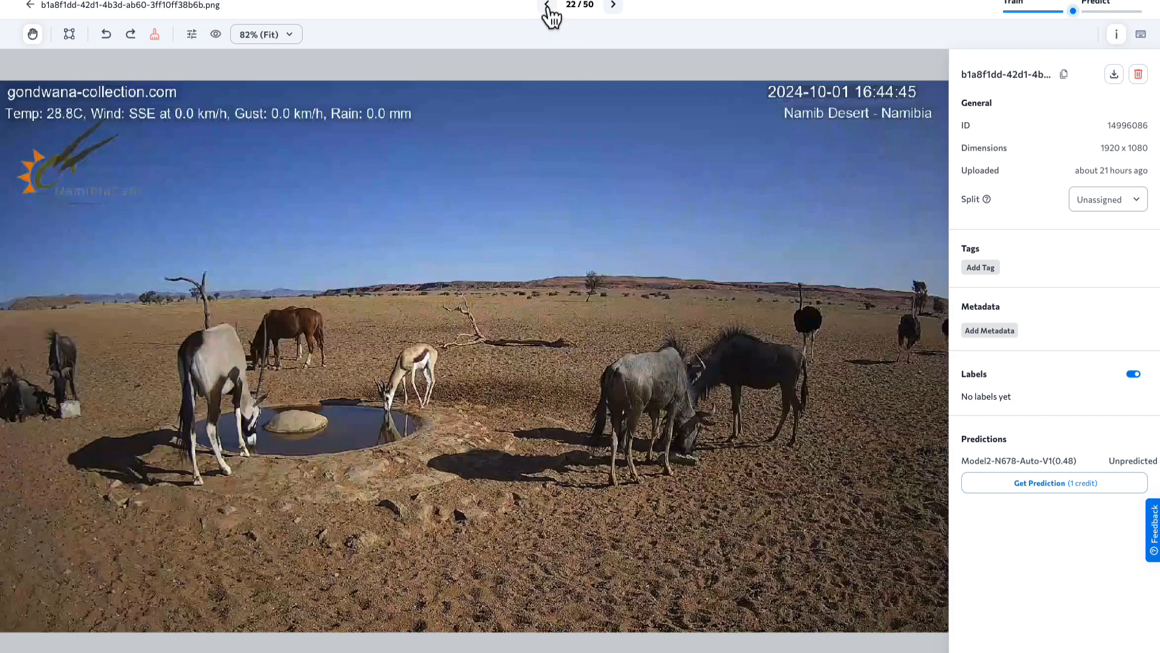
left_click(29, 6)
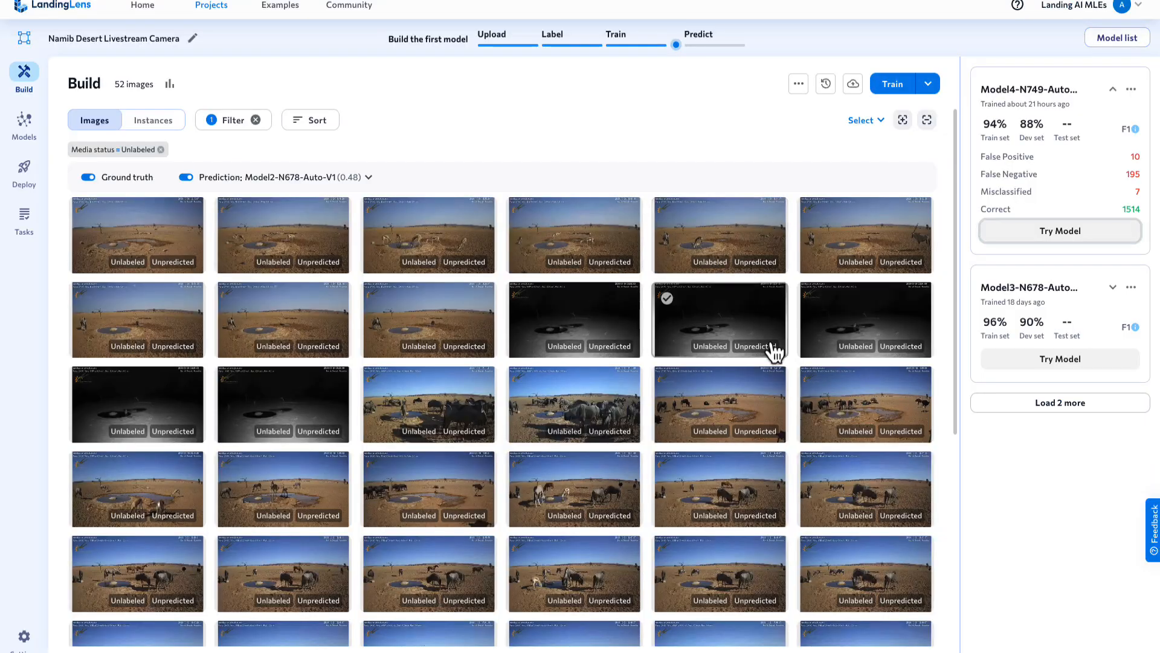
left_click(599, 419)
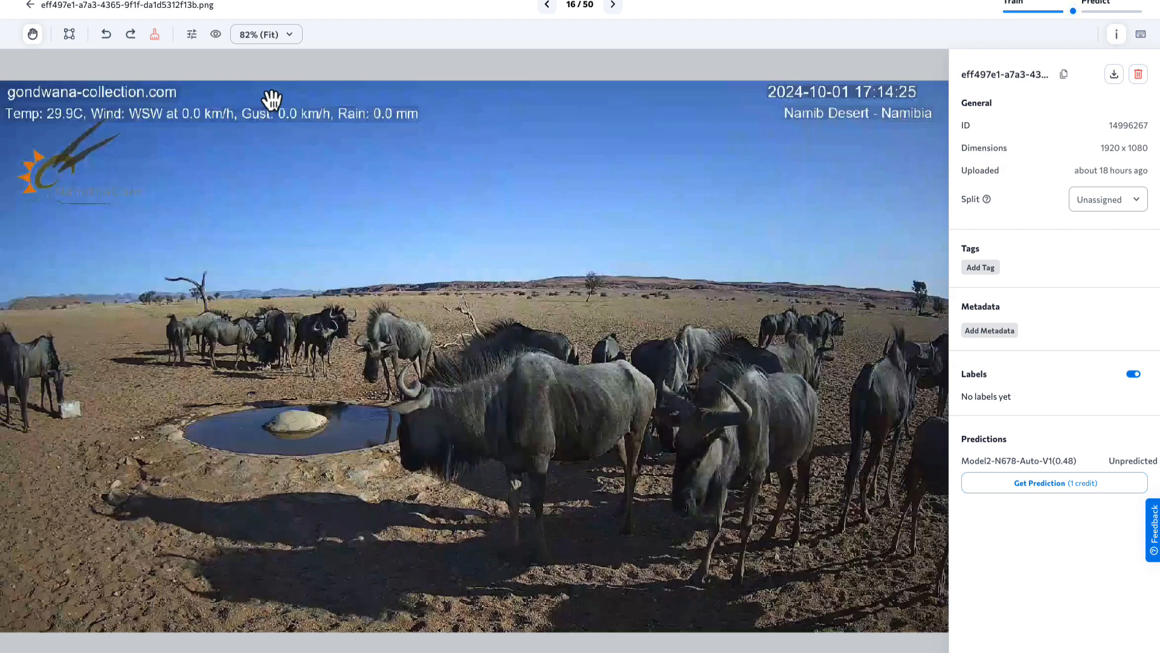
left_click(30, 6)
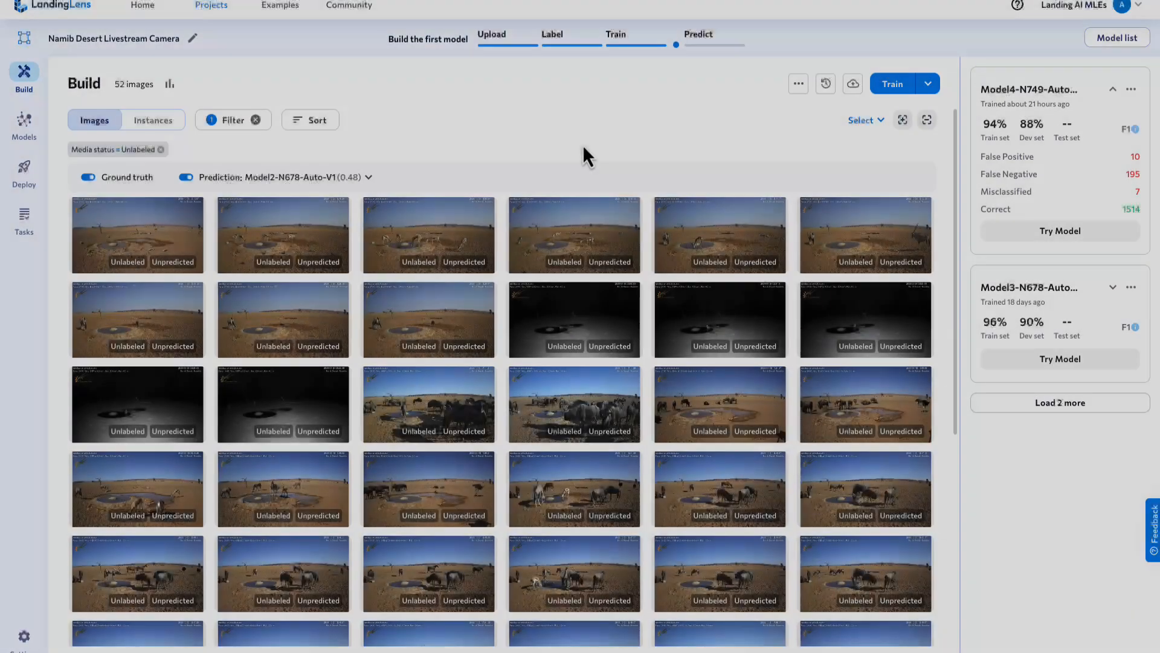
- Select the third image in the first row and the four daytime images in the third row
scroll(583, 144, "down", 1)
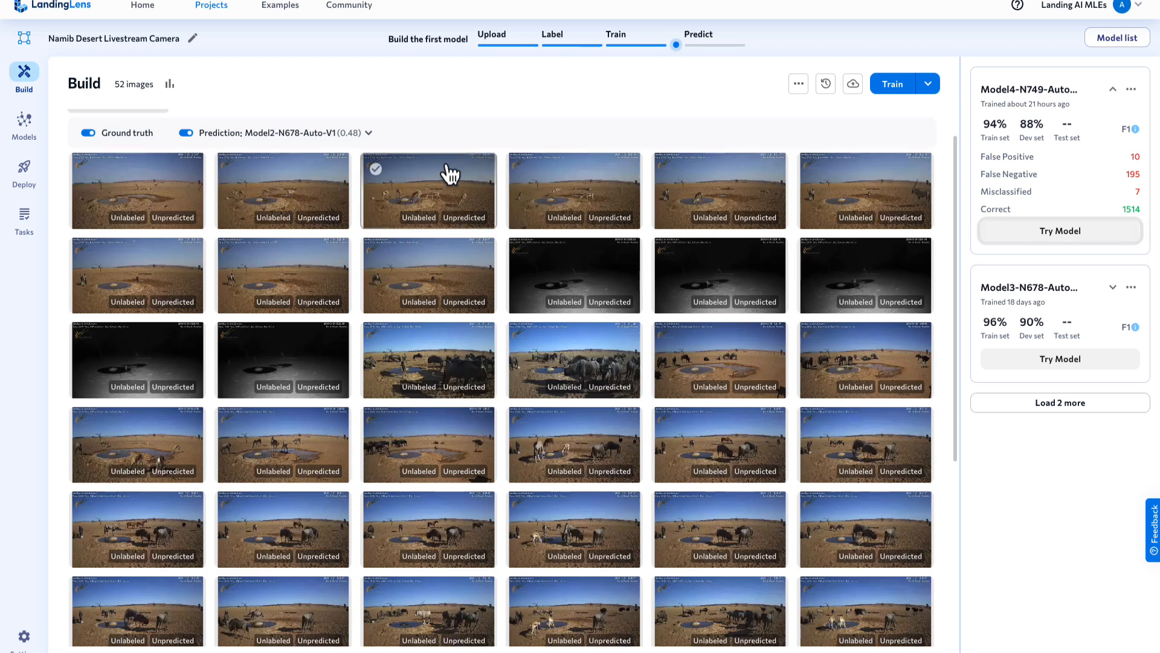
left_click(376, 169)
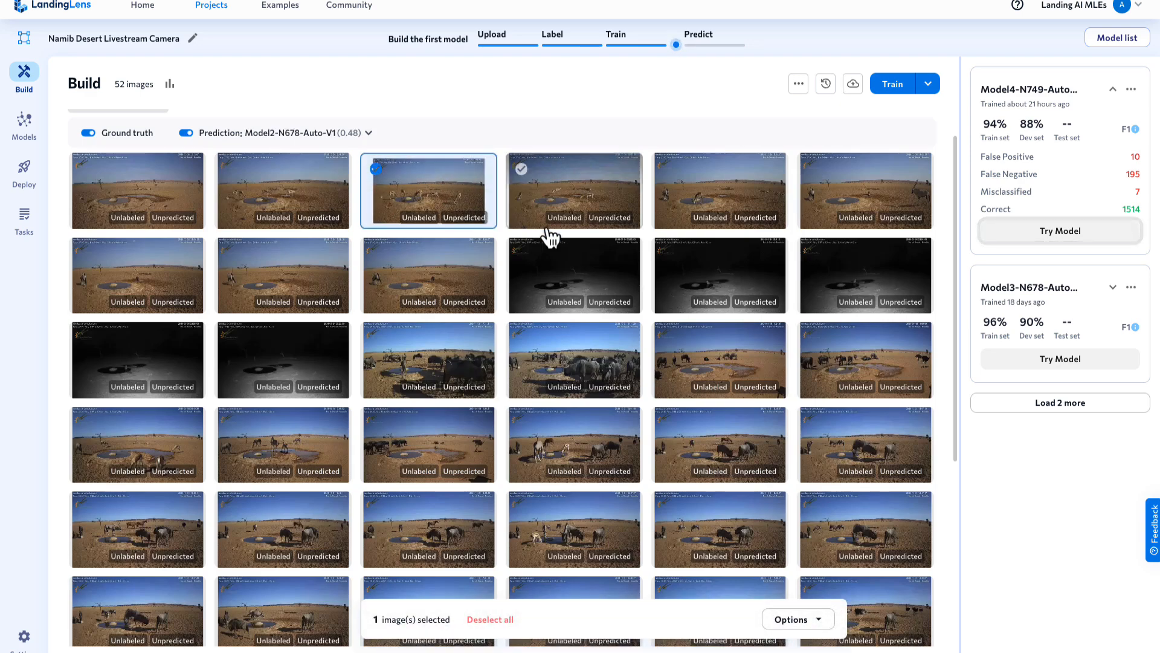
left_click(666, 339)
left_click(812, 339)
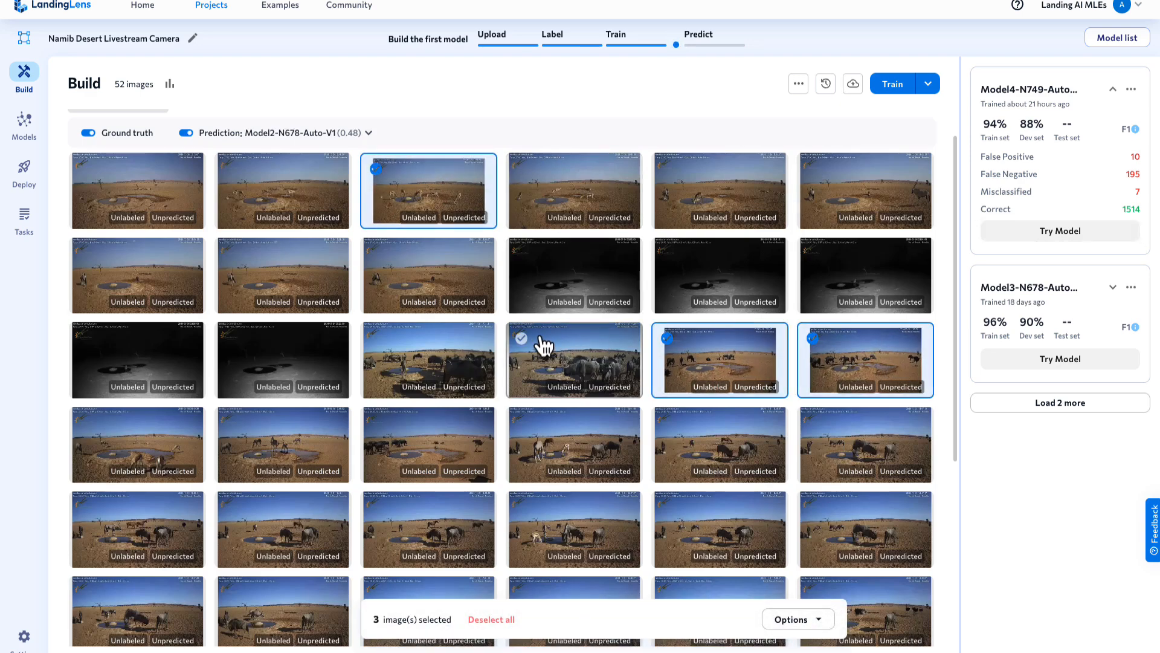
left_click(521, 339)
left_click(377, 340)
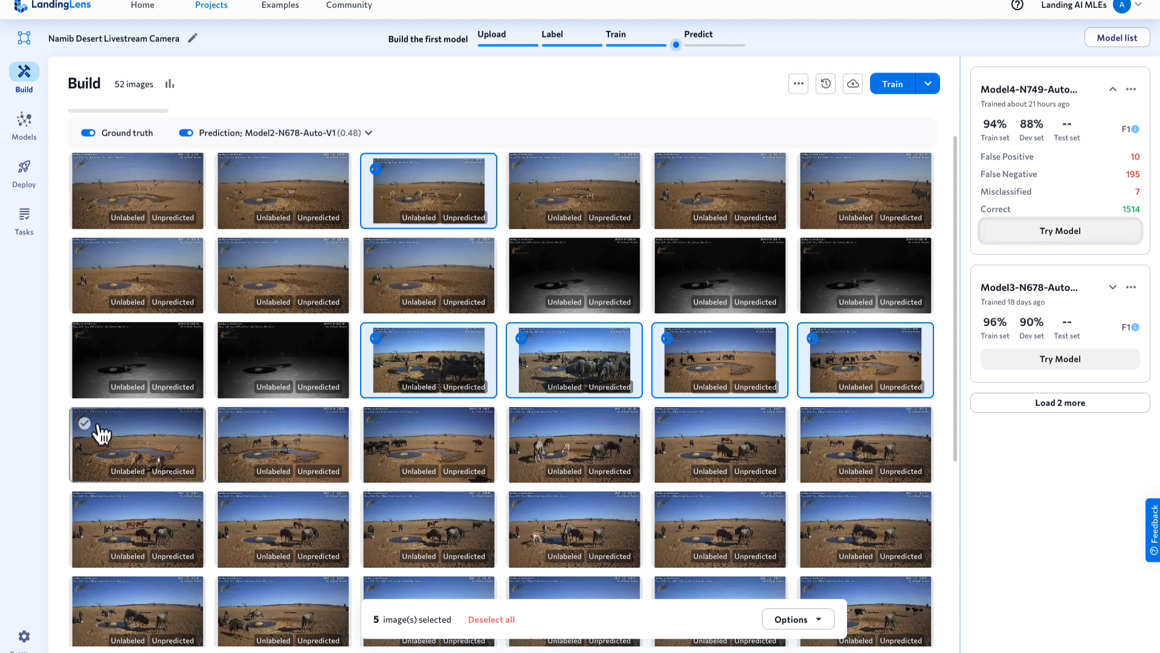
- Add all six images in the fourth row to the selection
left_click(85, 424)
left_click(231, 424)
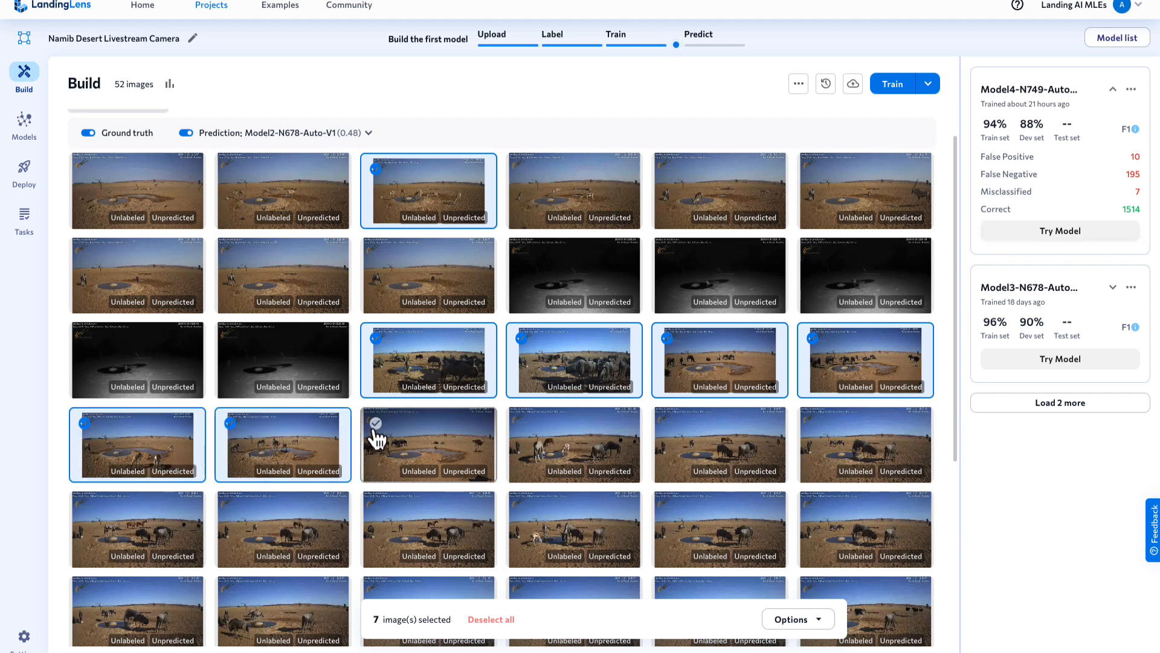
left_click(376, 424)
left_click(523, 425)
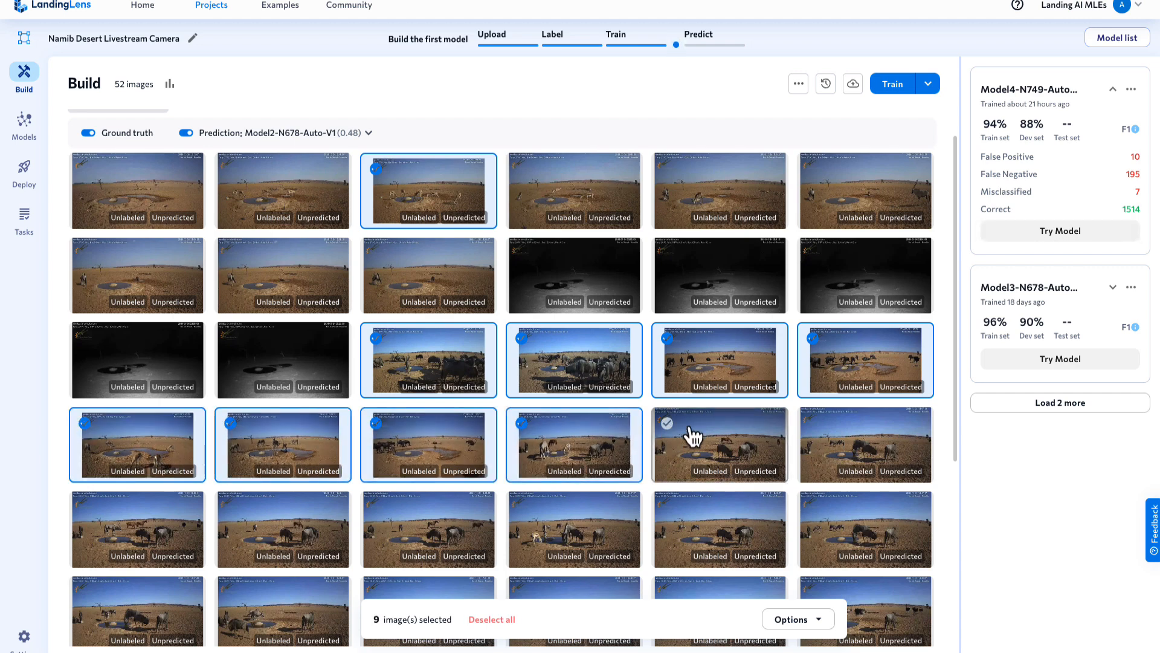
left_click(669, 425)
left_click(814, 424)
- Add all six images in the fifth row to the selection
scroll(824, 435, "down", 3)
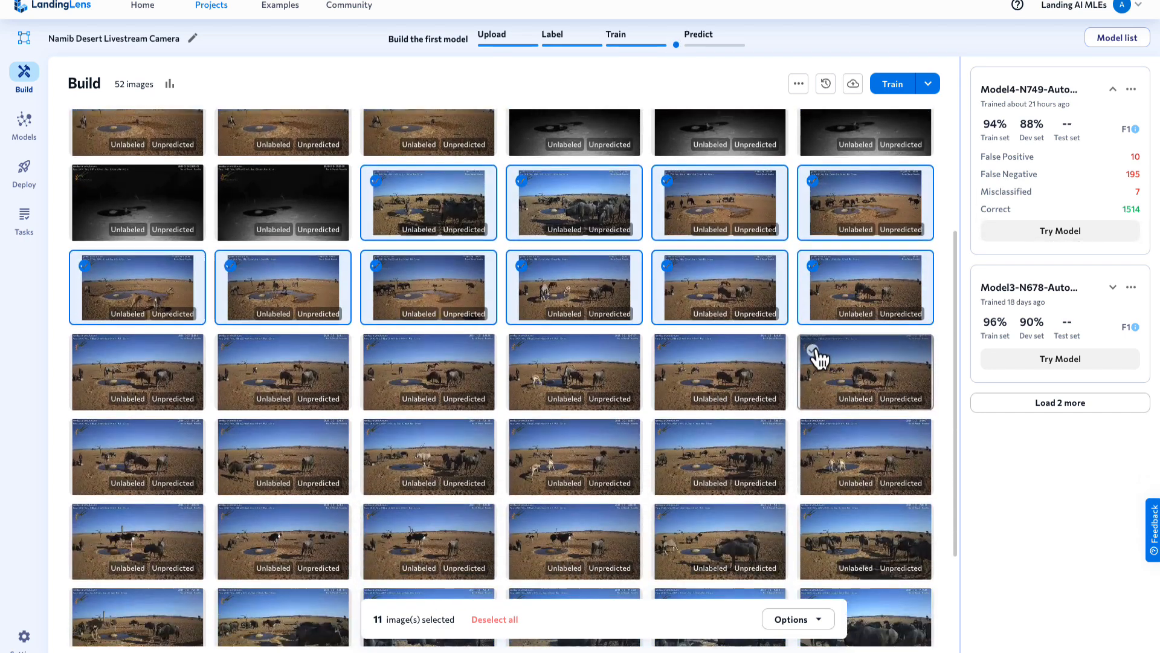
left_click(817, 357)
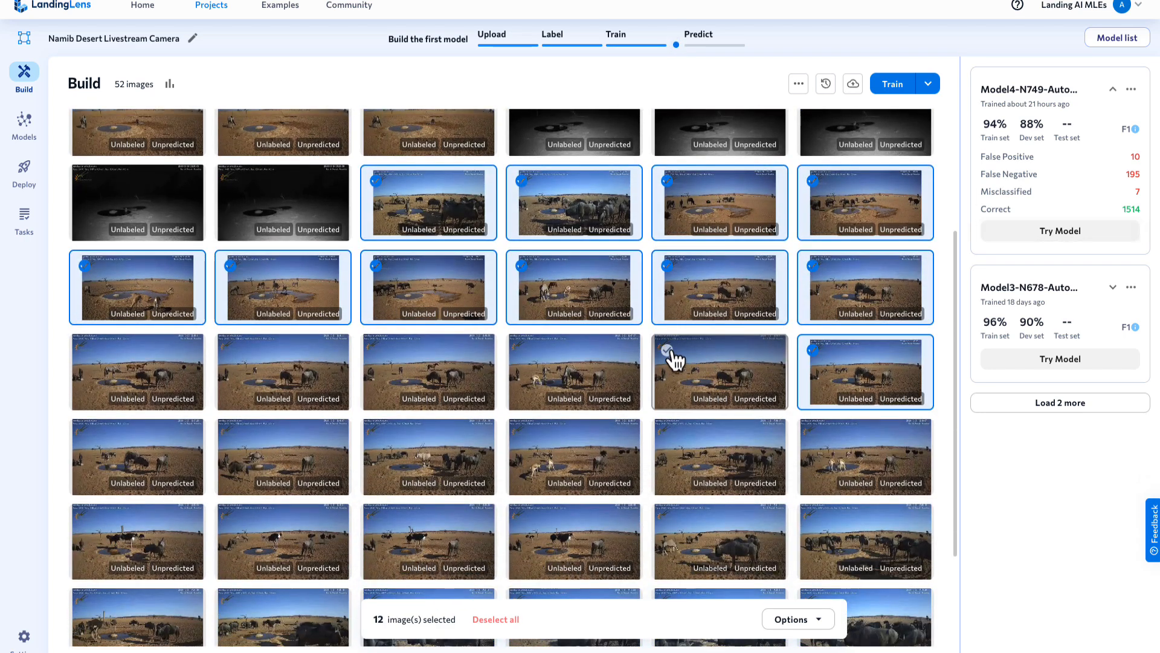
left_click(668, 352)
left_click(522, 355)
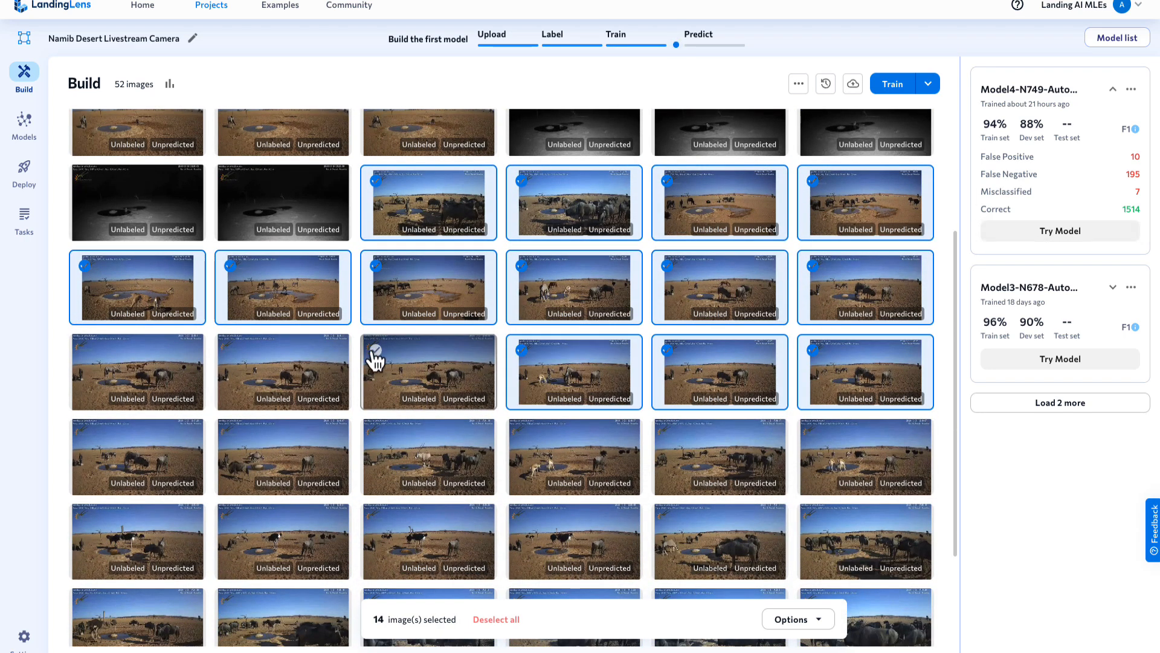
left_click(374, 357)
left_click(233, 356)
left_click(85, 352)
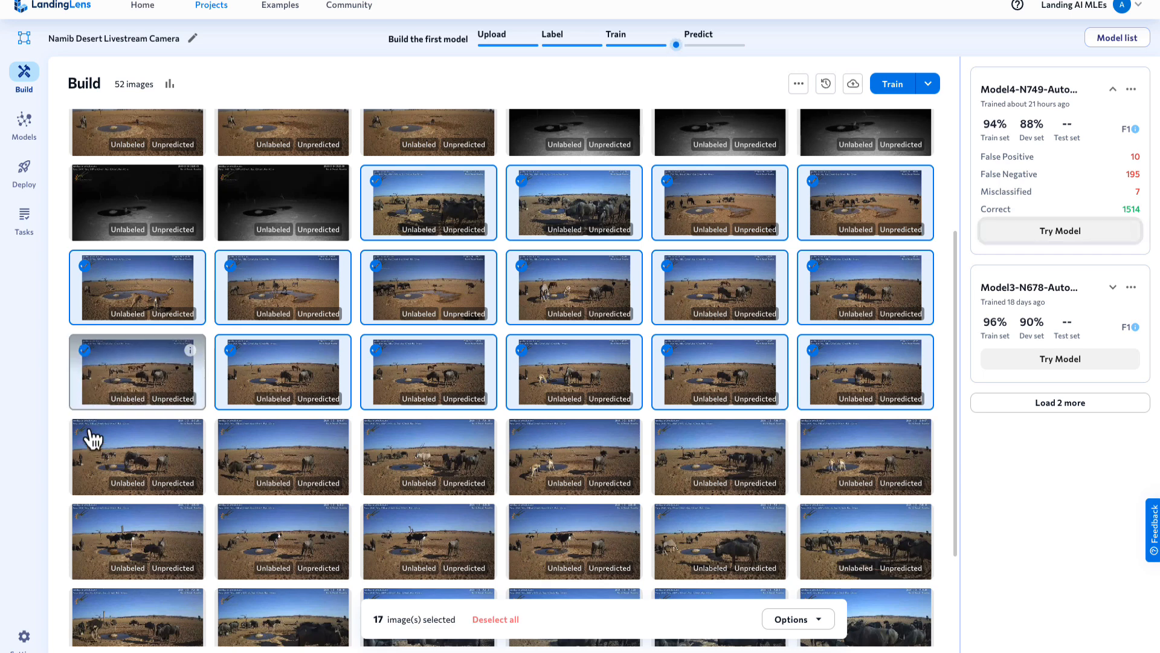
- Add all six images in the sixth row to the selection
left_click(86, 436)
left_click(230, 436)
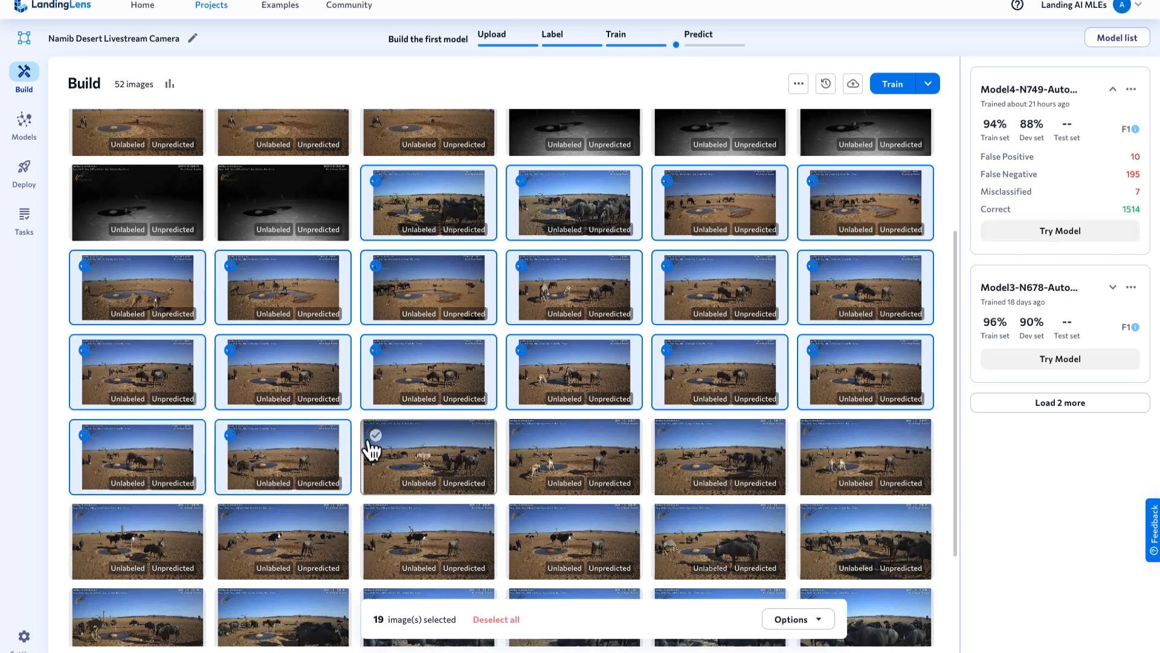
left_click(377, 438)
left_click(522, 440)
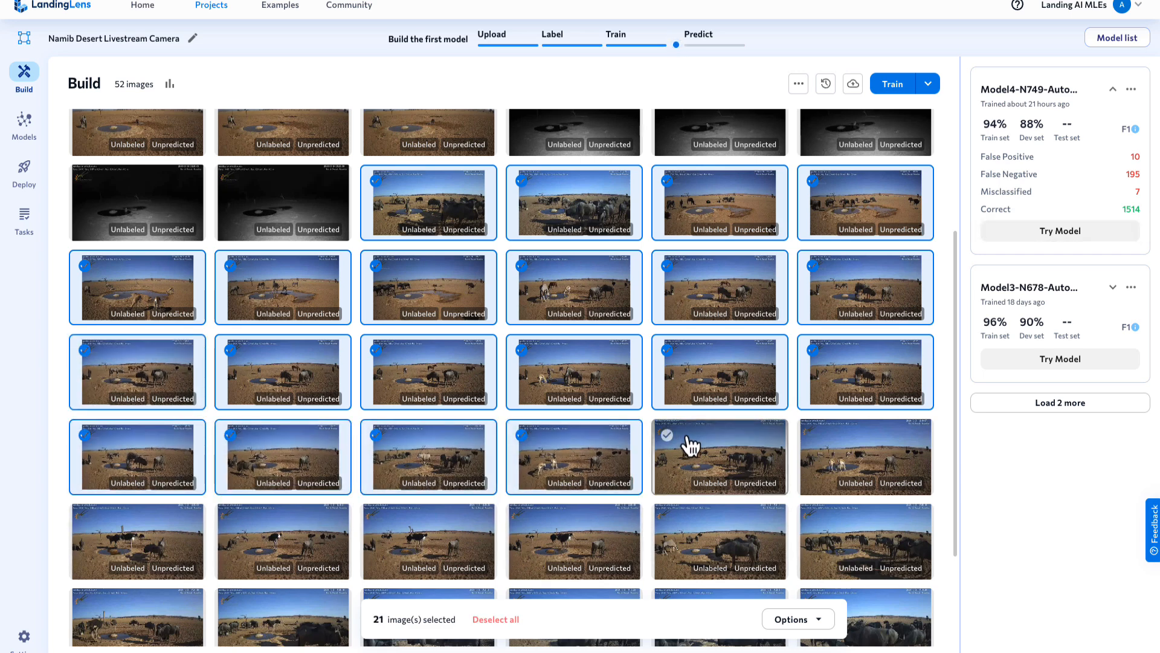
left_click(670, 439)
left_click(825, 446)
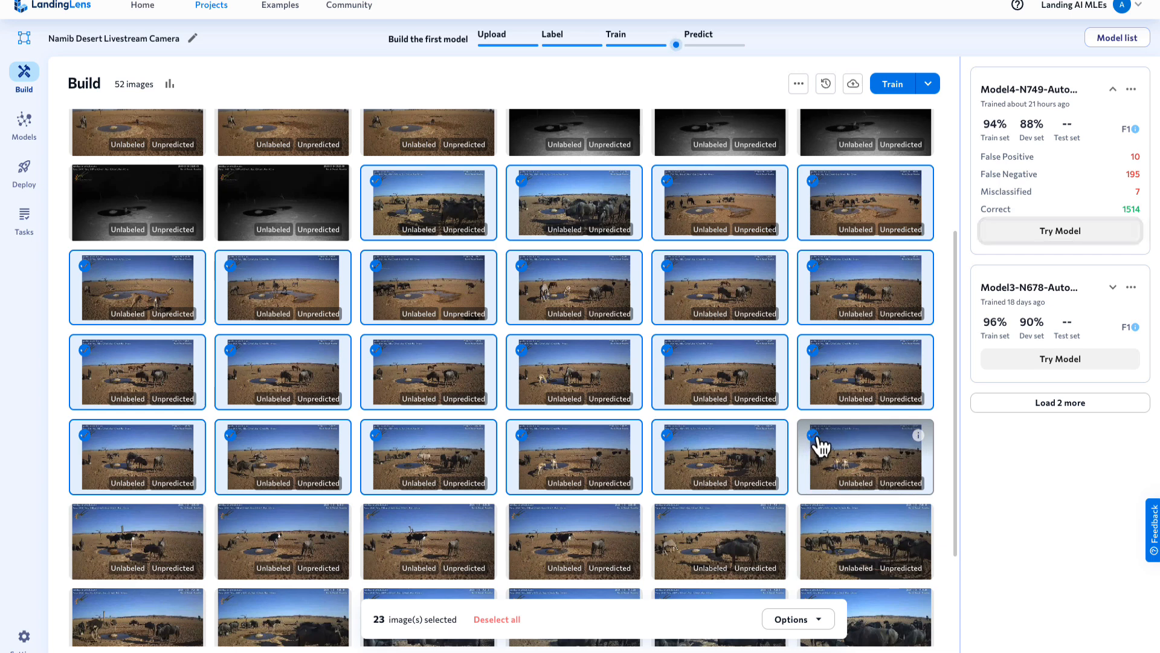
- Extend the selection with all remaining images in the last three rows of the page
scroll(818, 445, "down", 2)
left_click(814, 377)
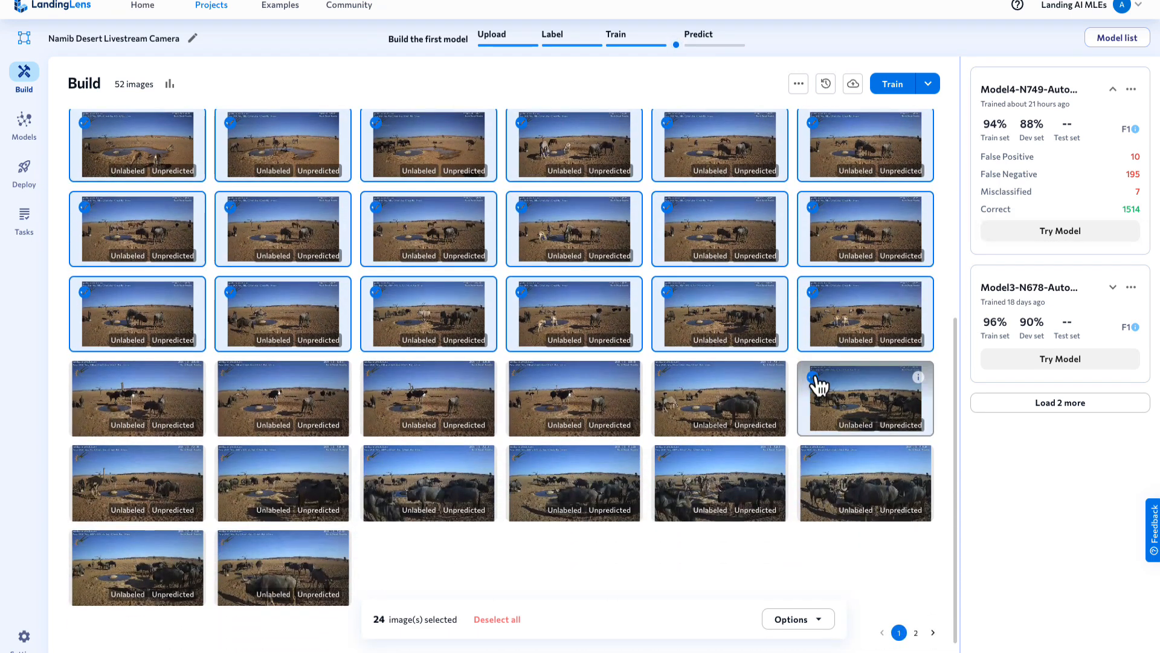
left_click(230, 547, "shift")
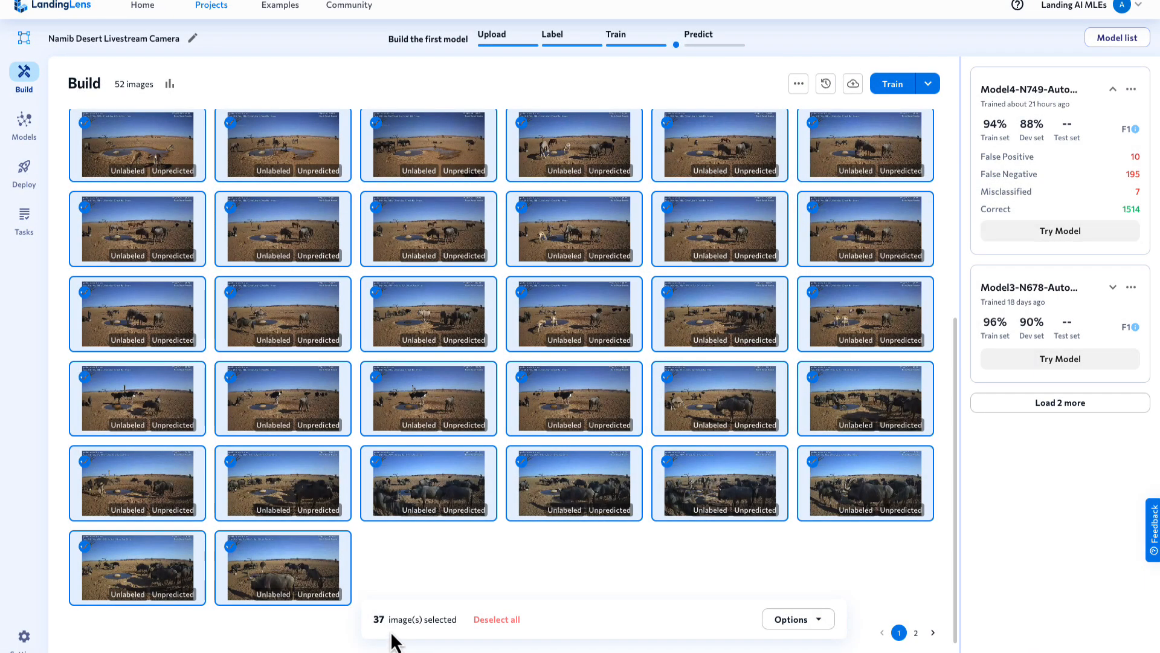
- Start a labeling task for the selected images, named "Multi-animal Images", requiring 2 distinctive labels per image
left_click(818, 622)
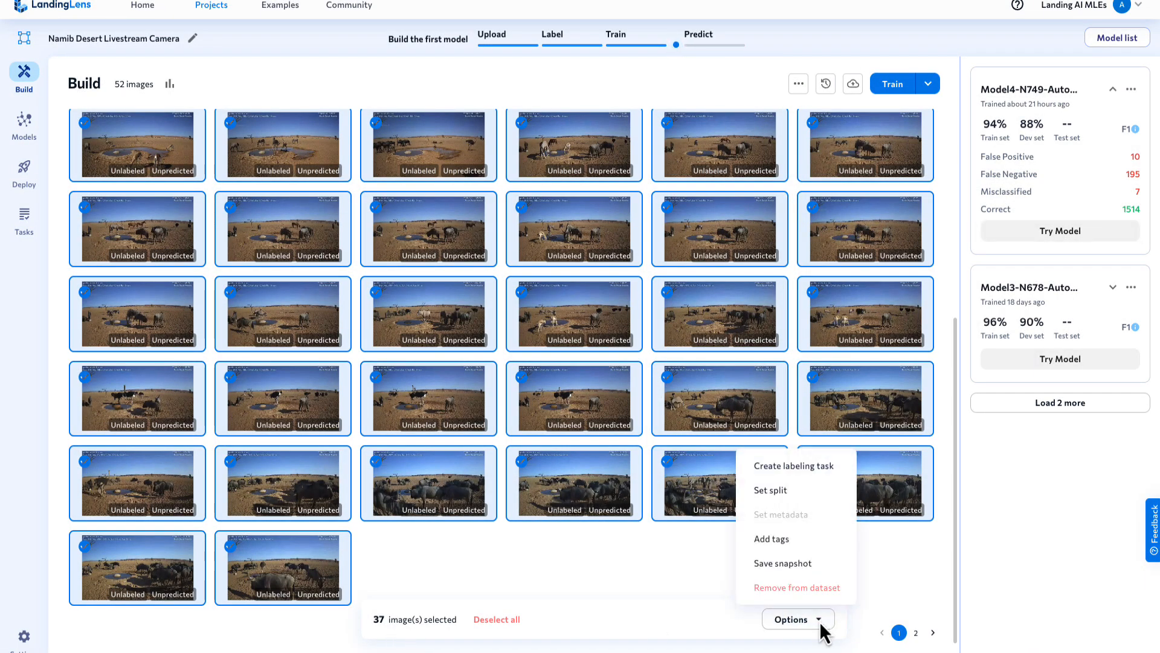
left_click(794, 466)
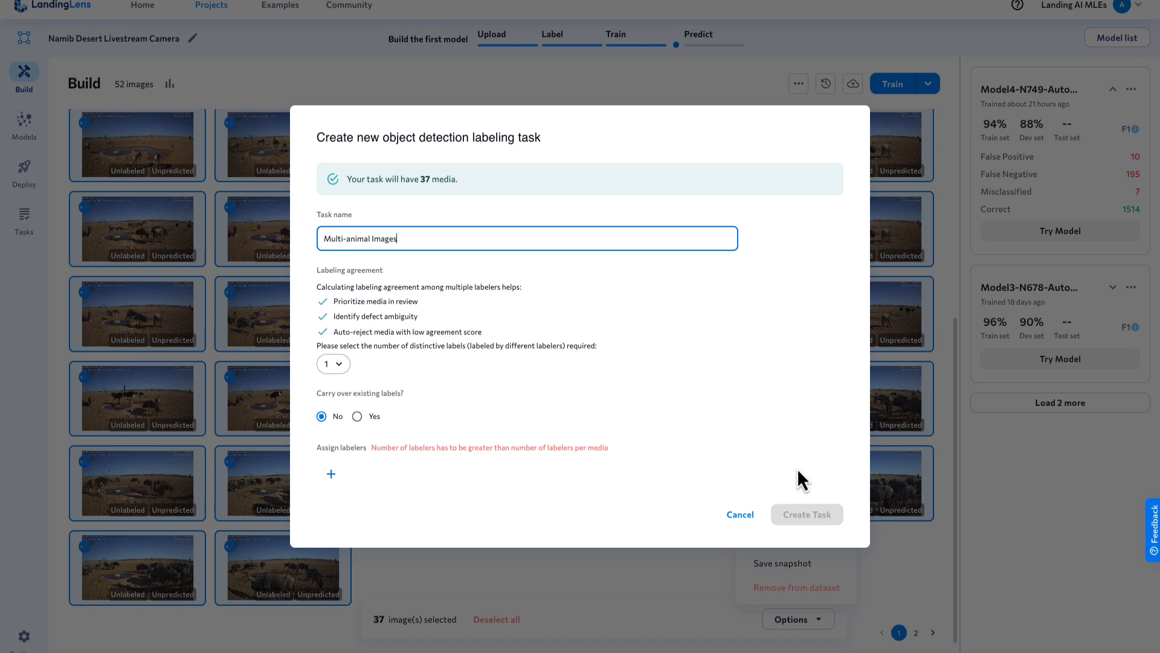
left_click(334, 364)
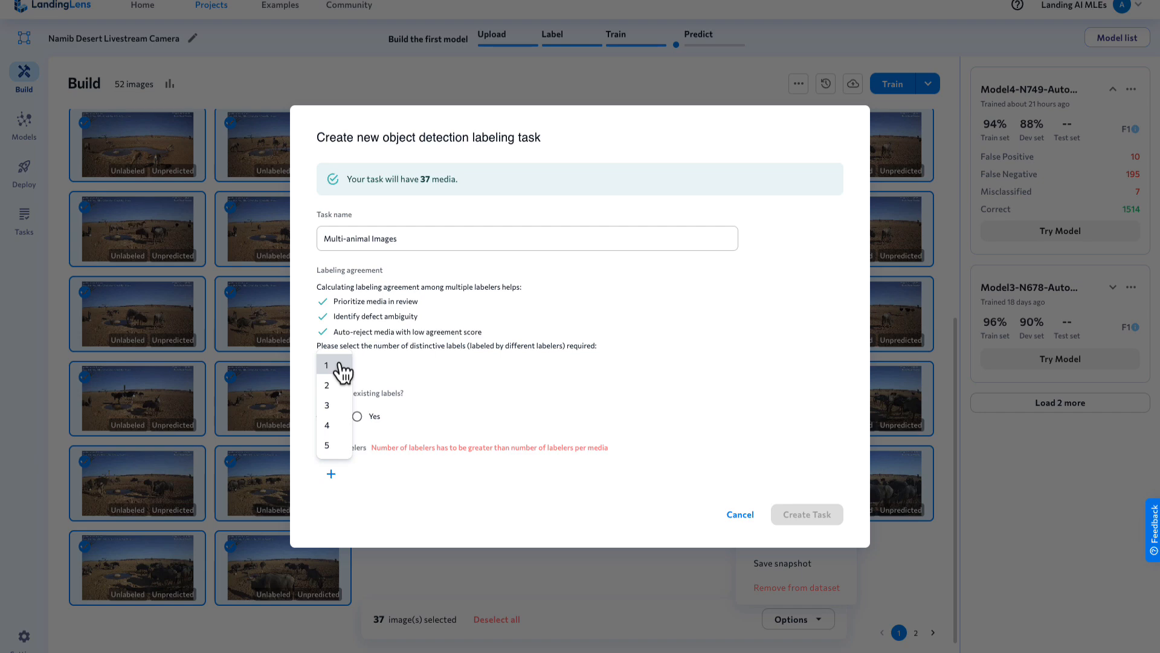
left_click(341, 386)
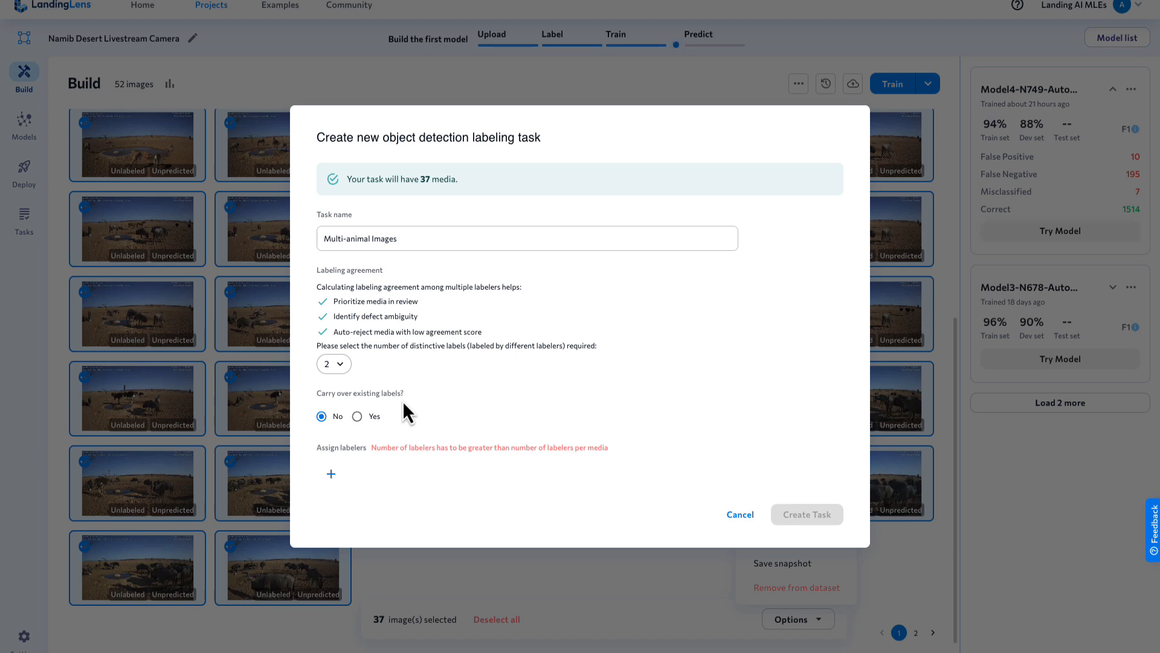
- Assign both available team members as labelers and create the labeling task
left_click(332, 473)
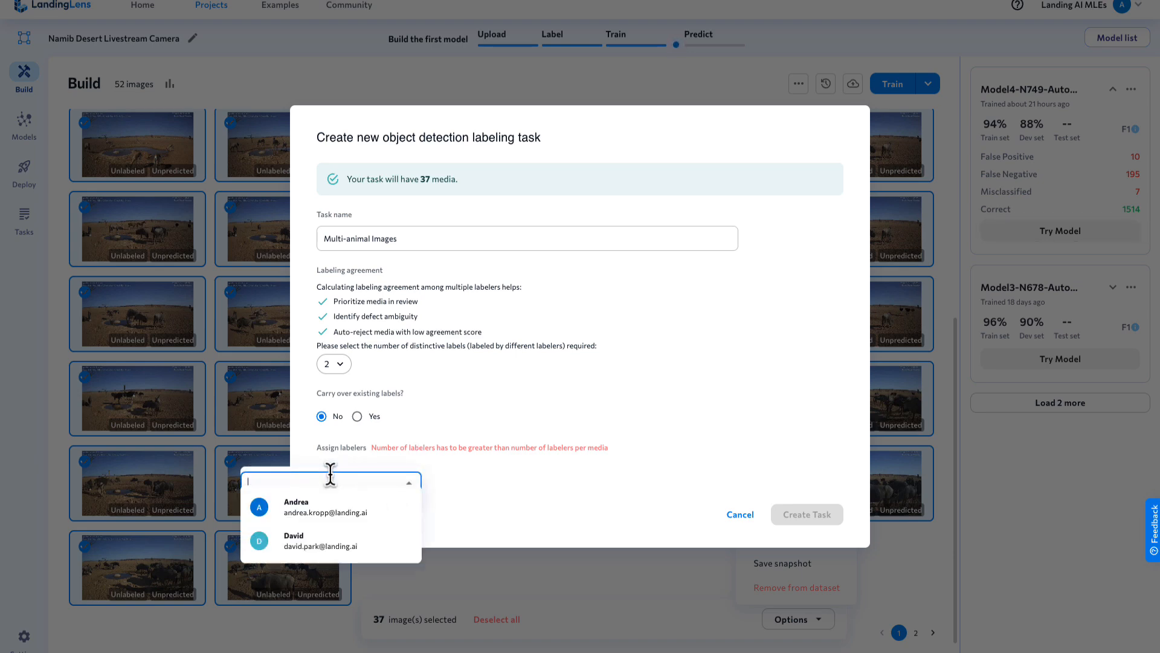
left_click(334, 518)
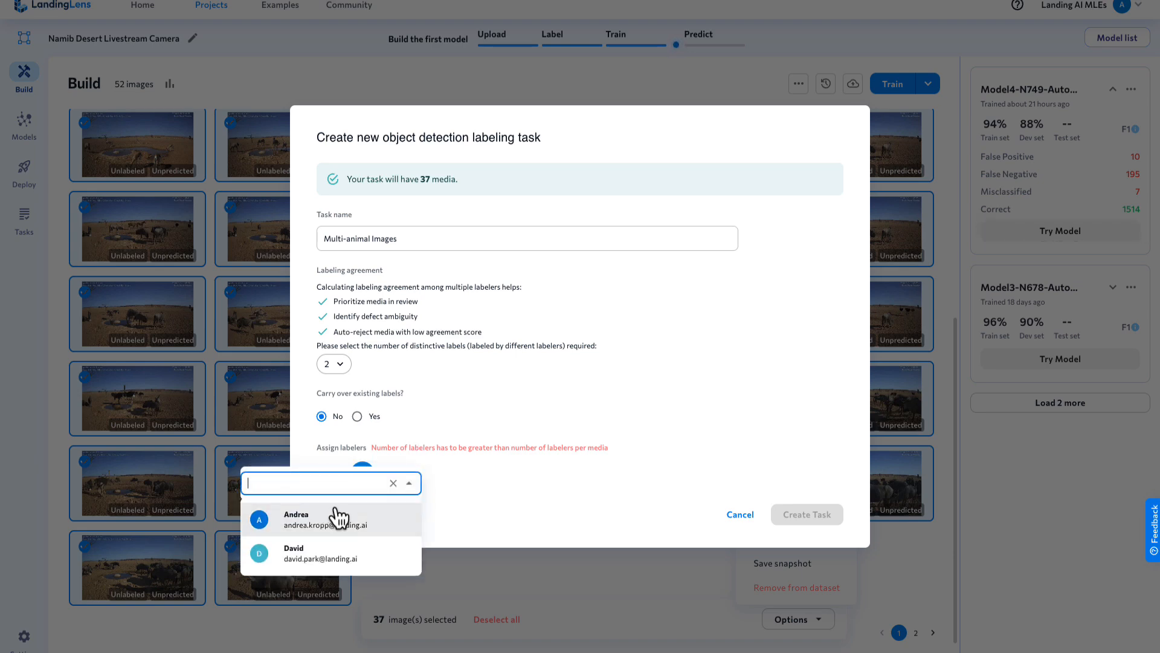
left_click(308, 553)
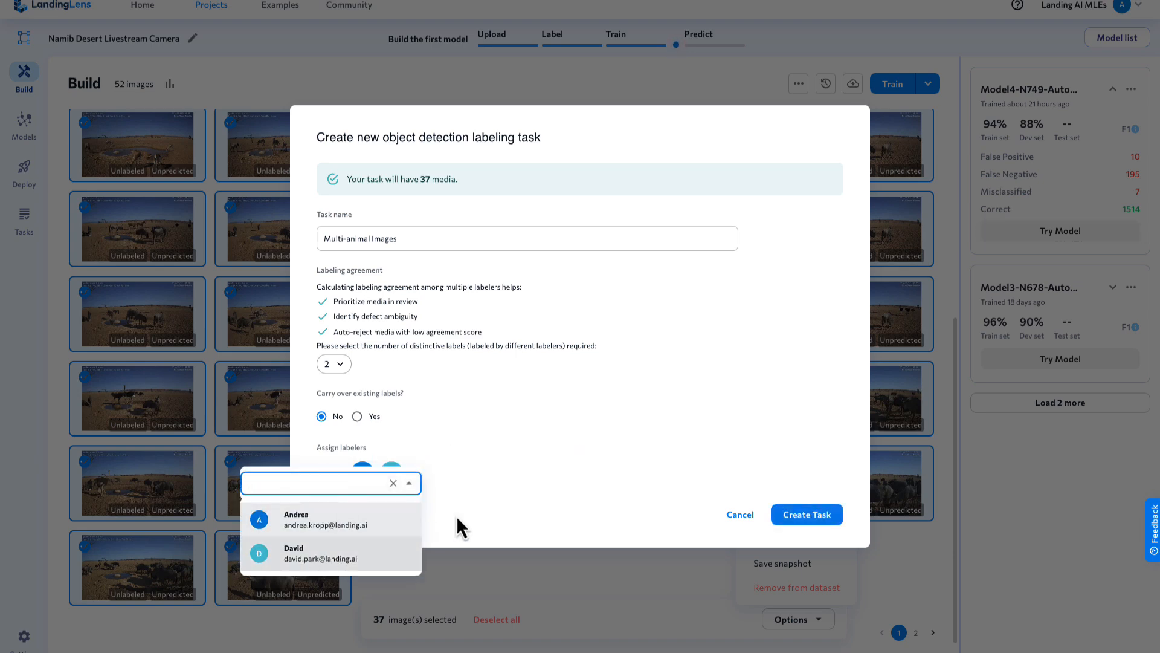
left_click(527, 489)
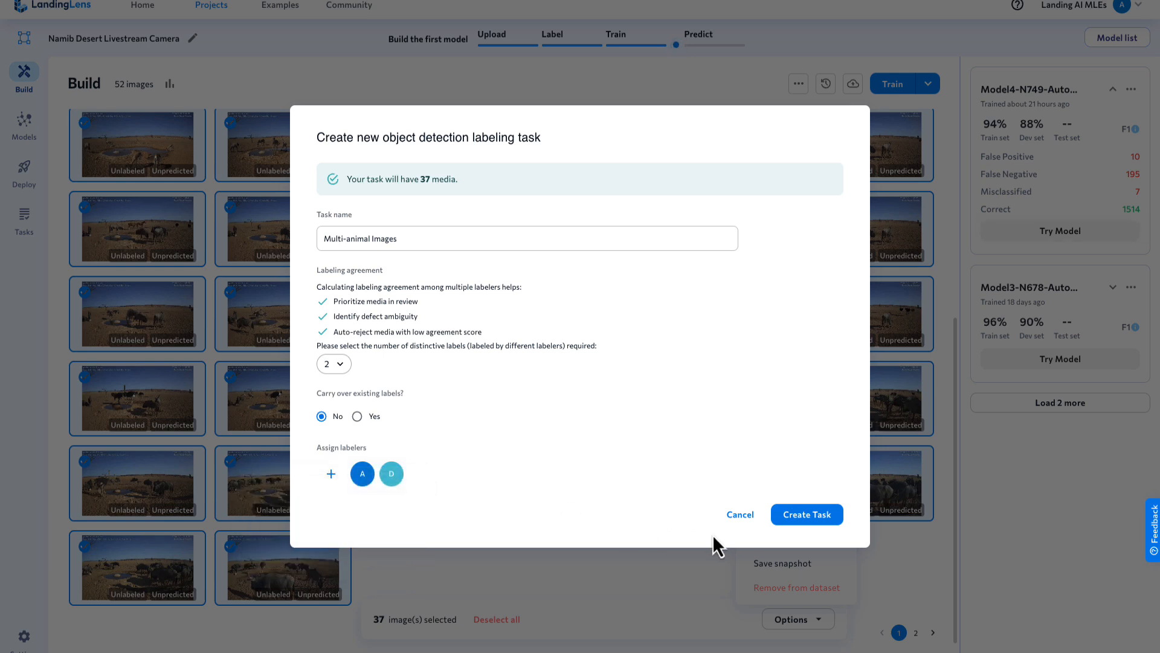
left_click(808, 513)
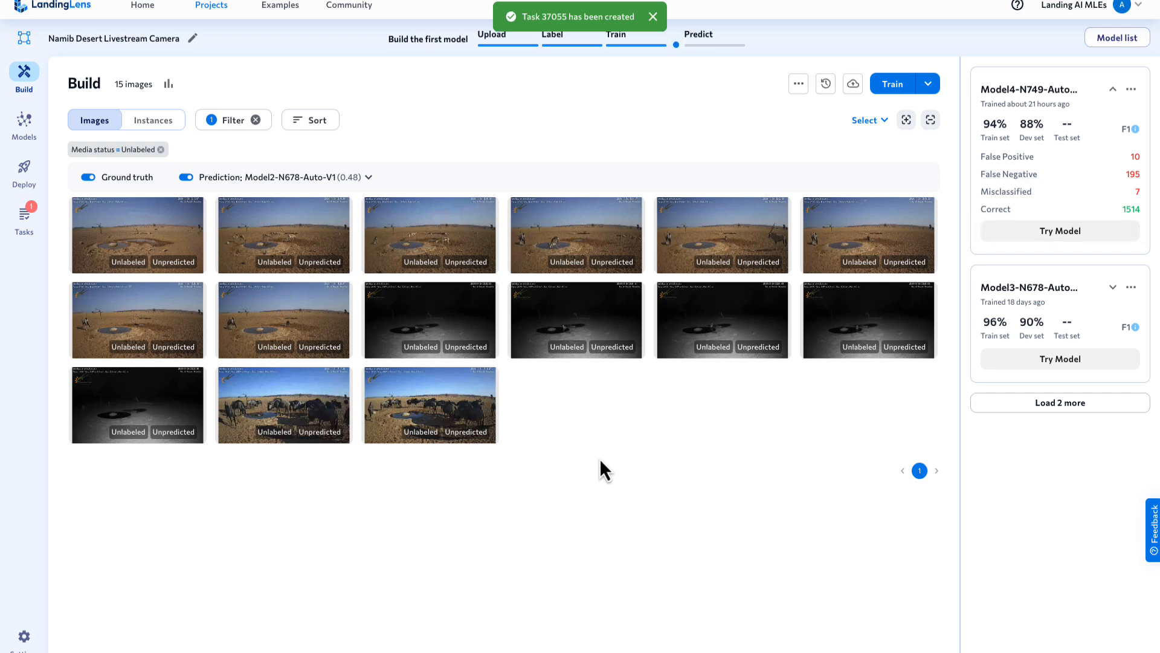
- Examine the new task in the project's labeling and reviewing task lists
left_click(24, 217)
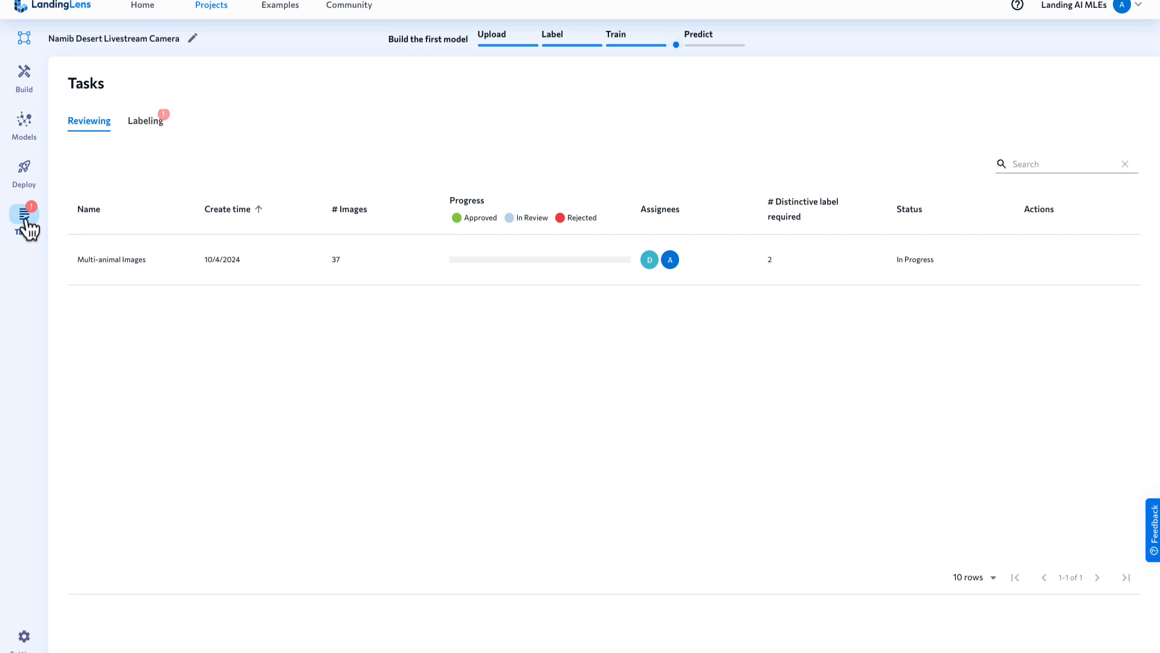
left_click(146, 127)
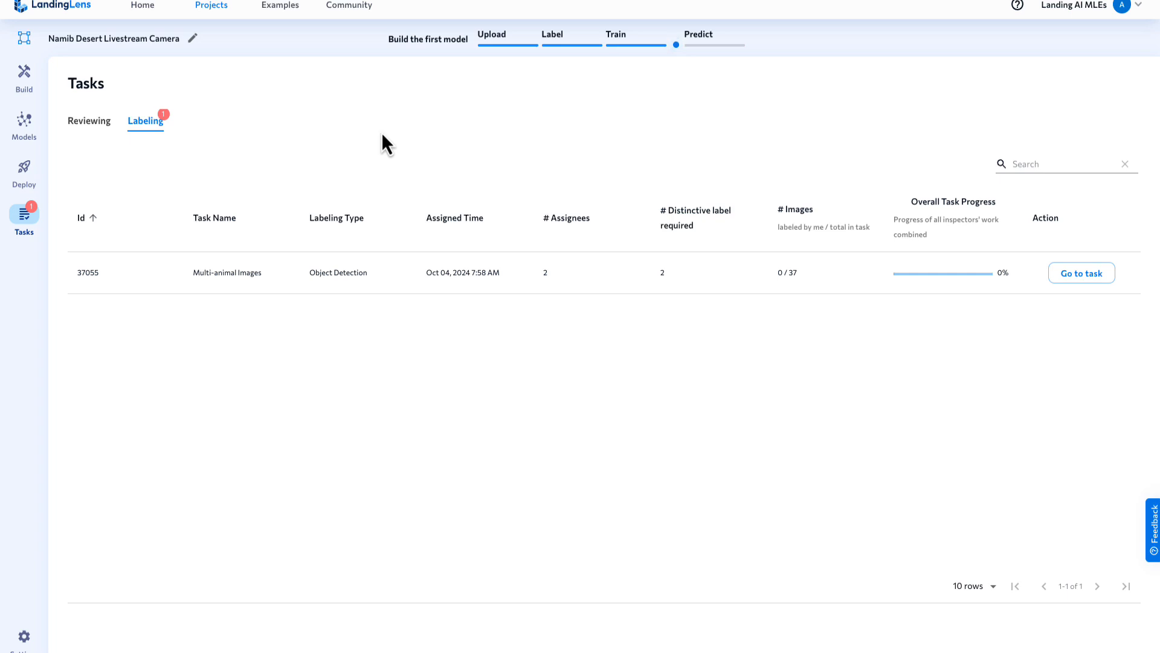
left_click(90, 129)
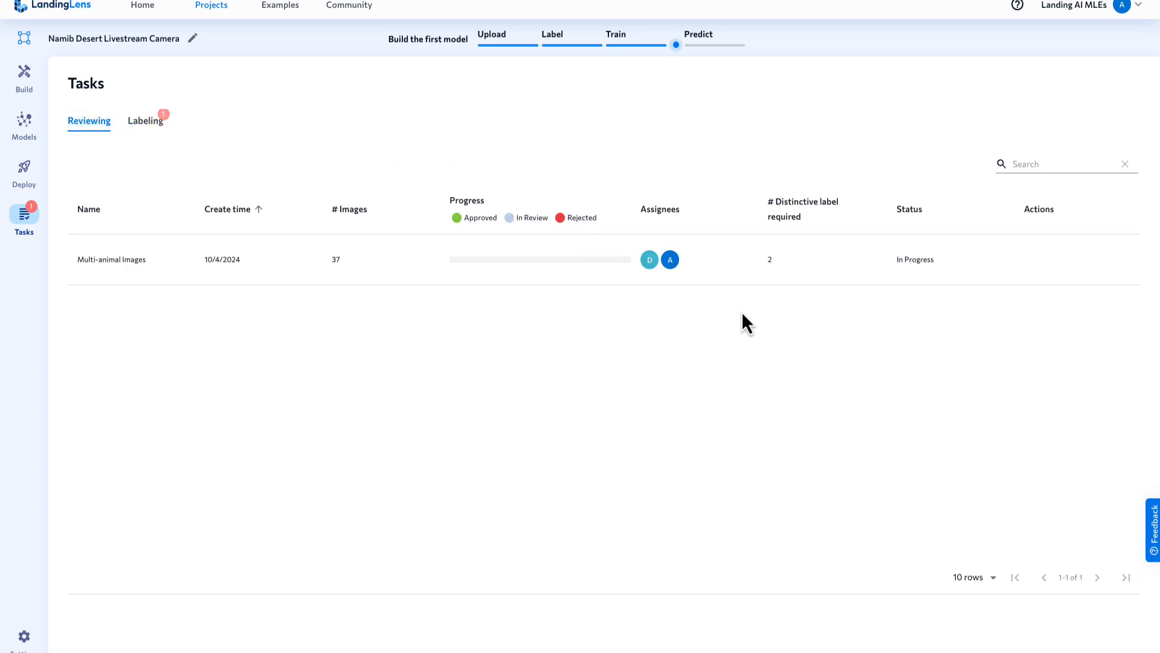
- Open the Multi-animal Images labeling task and display the unlabeled image of ostriches and gnus around the waterhole, 1970361c-10a1-4592-9a82-749adc608e38.png
left_click(145, 127)
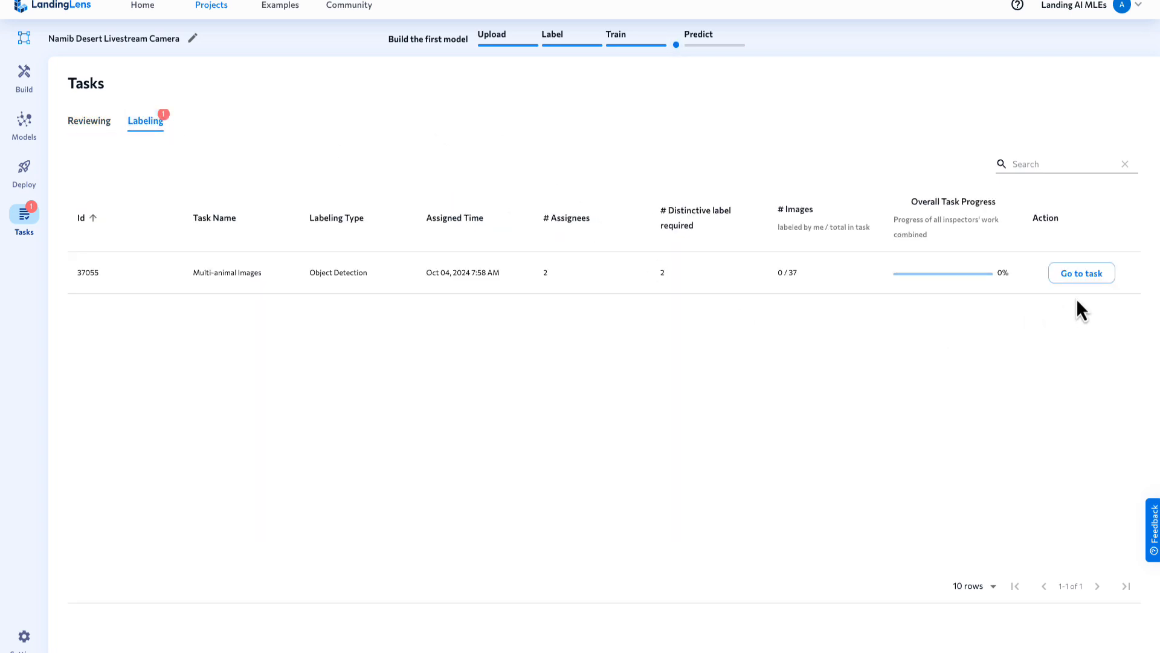
left_click(1082, 280)
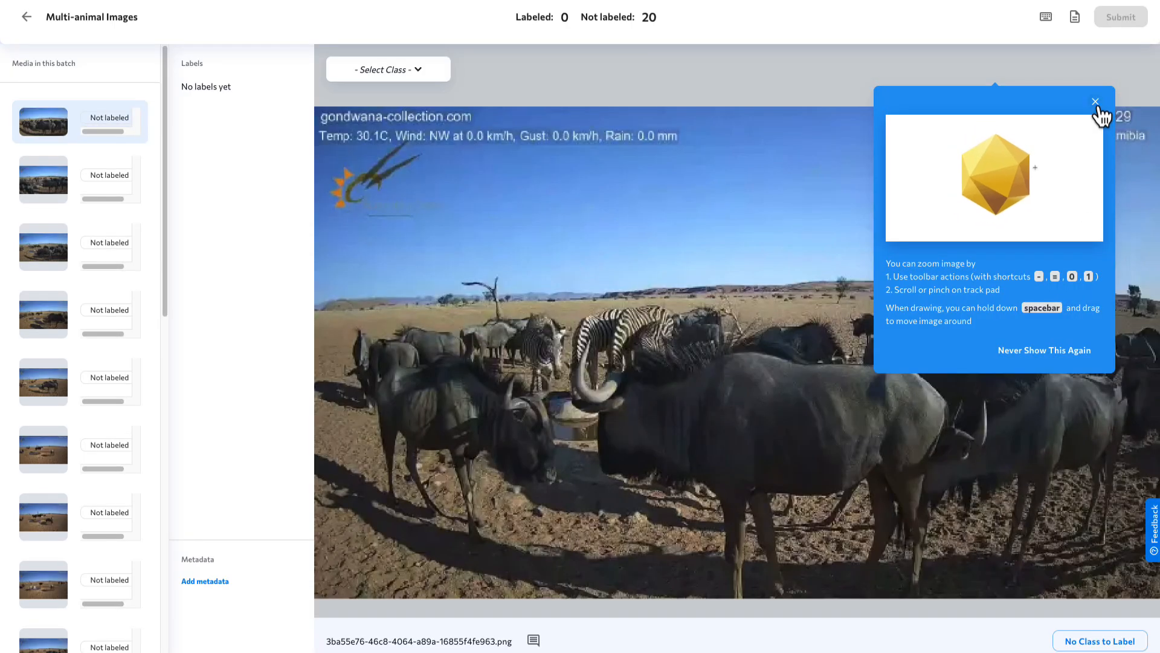
left_click(1095, 103)
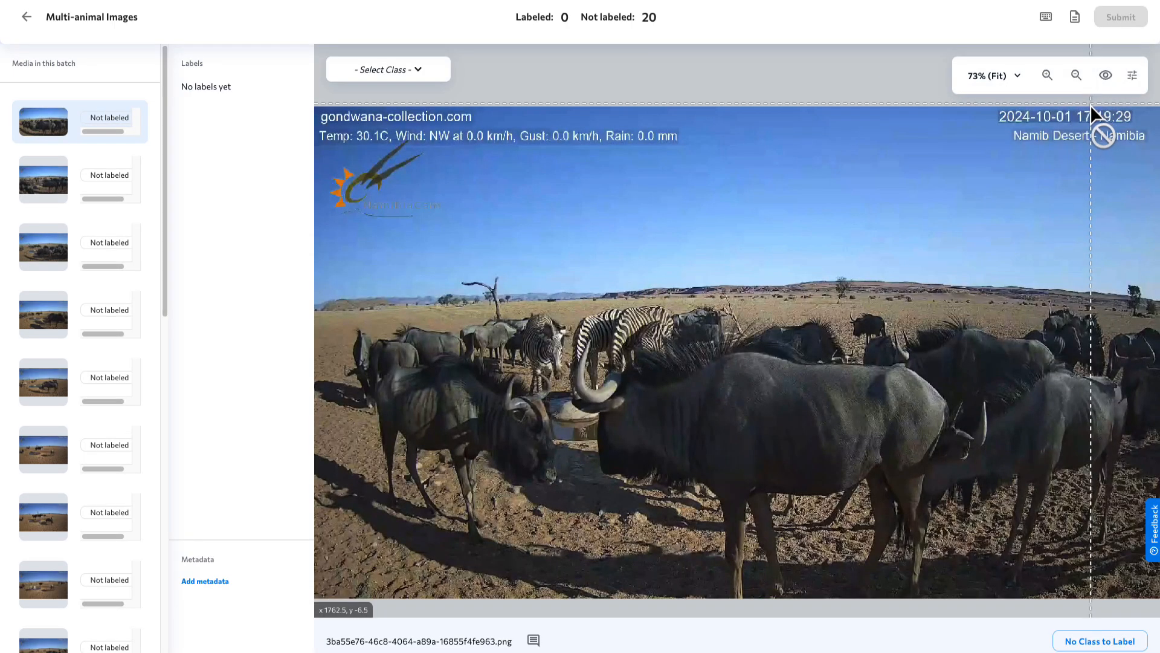
scroll(65, 383, "down", 1)
left_click(60, 381)
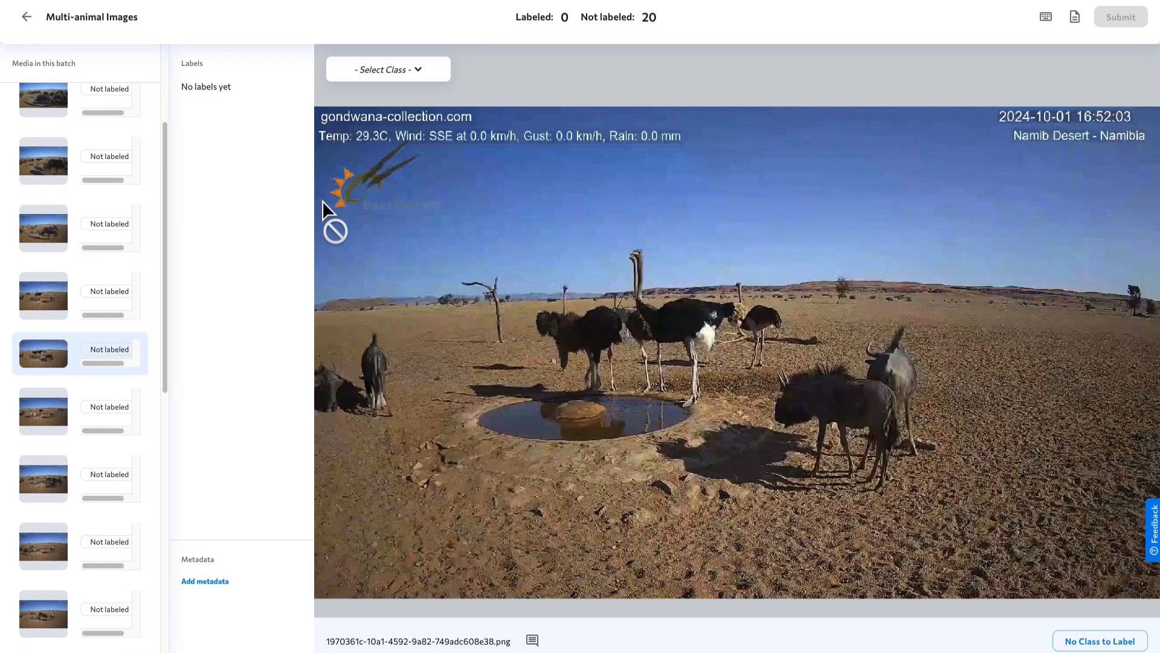
- Draw bounding boxes of class ostrich around each of the five ostriches behind the waterhole
left_click(421, 71)
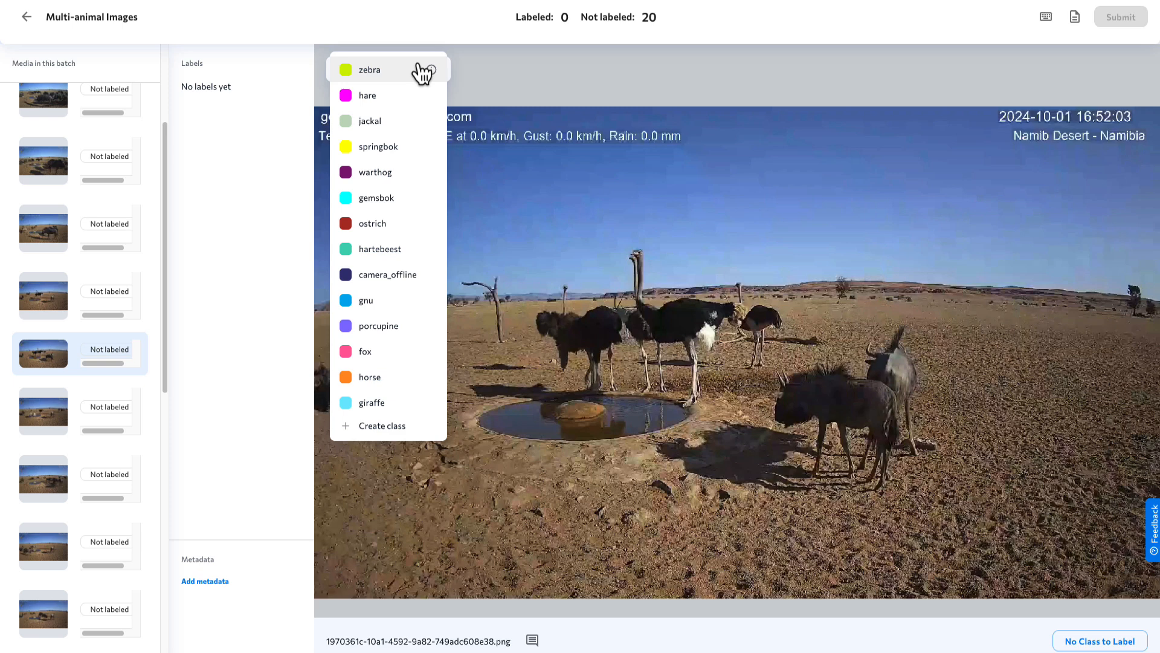
left_click(381, 223)
left_click_drag(731, 282, 782, 368)
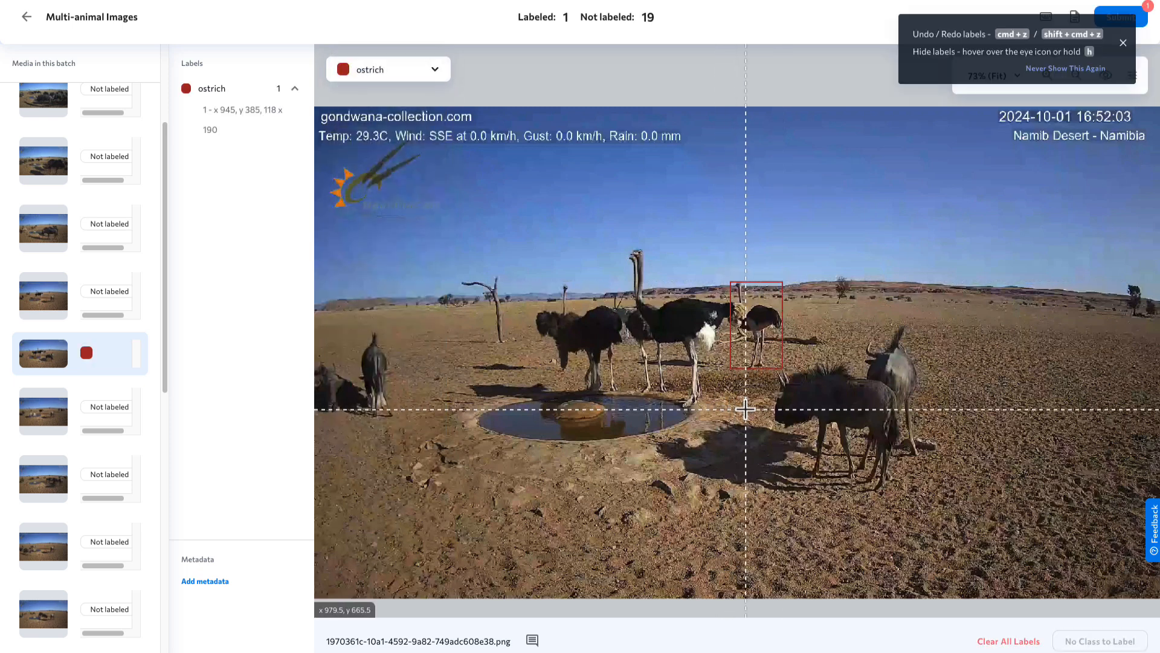
mouse_move(745, 409)
left_mouse_down()
mouse_move(635, 279)
mouse_move(633, 247)
left_mouse_up()
left_click_drag(669, 394, 626, 252)
left_click_drag(576, 396, 620, 300)
left_click_drag(535, 281, 580, 370)
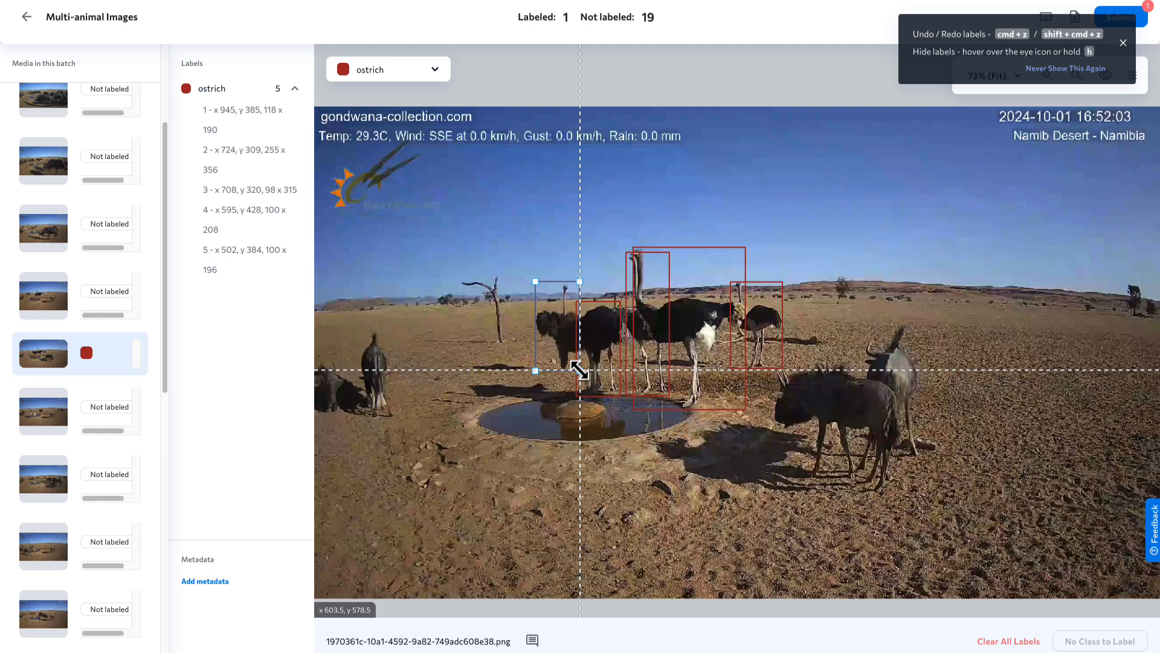
- Draw bounding boxes of class gnu around the four gnus on both sides of the waterhole and submit the labeled image
left_click(434, 71)
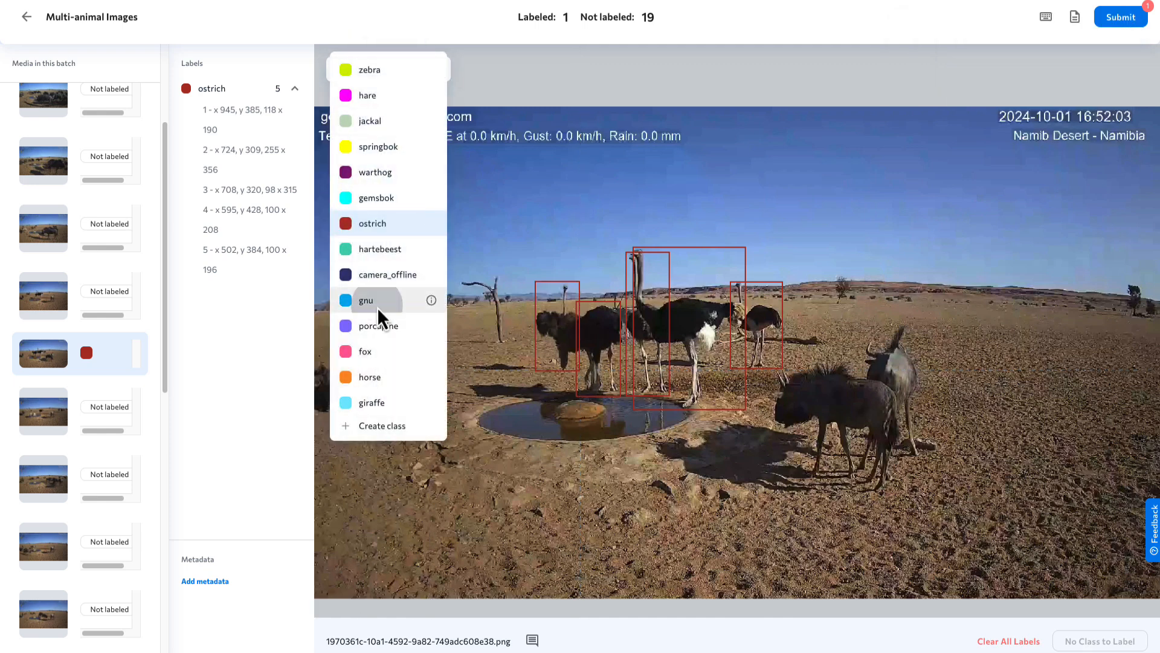
left_click(379, 300)
left_click_drag(770, 363, 898, 493)
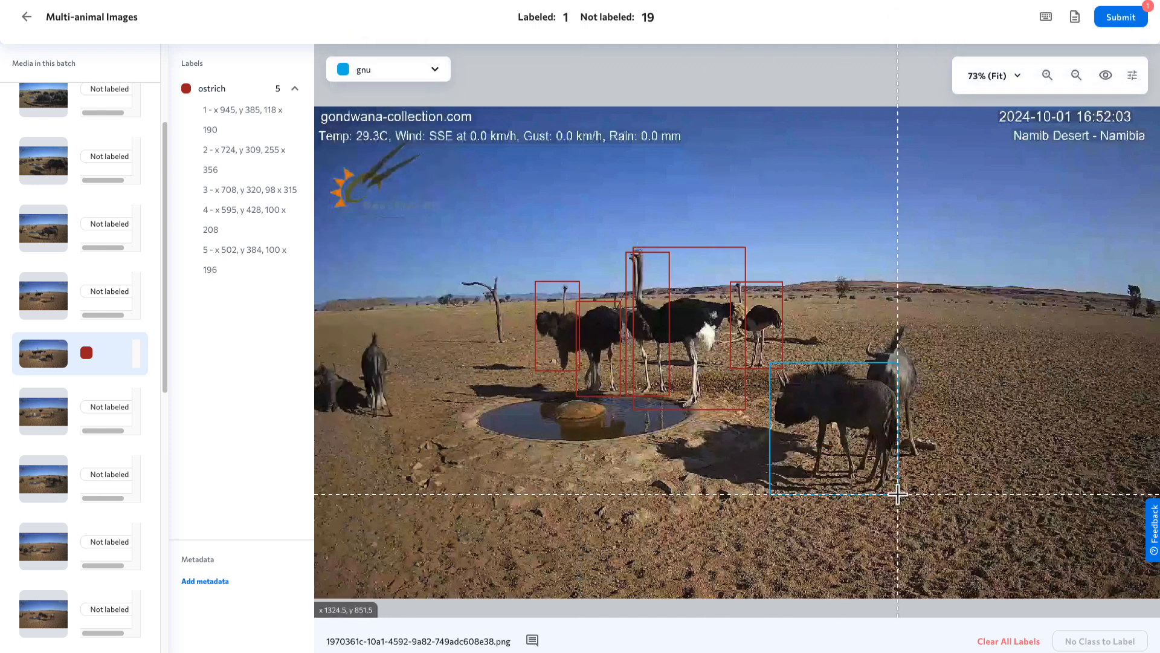
left_click_drag(923, 325, 855, 470)
mouse_move(395, 329)
left_mouse_down()
mouse_move(363, 421)
mouse_move(306, 355)
left_mouse_up()
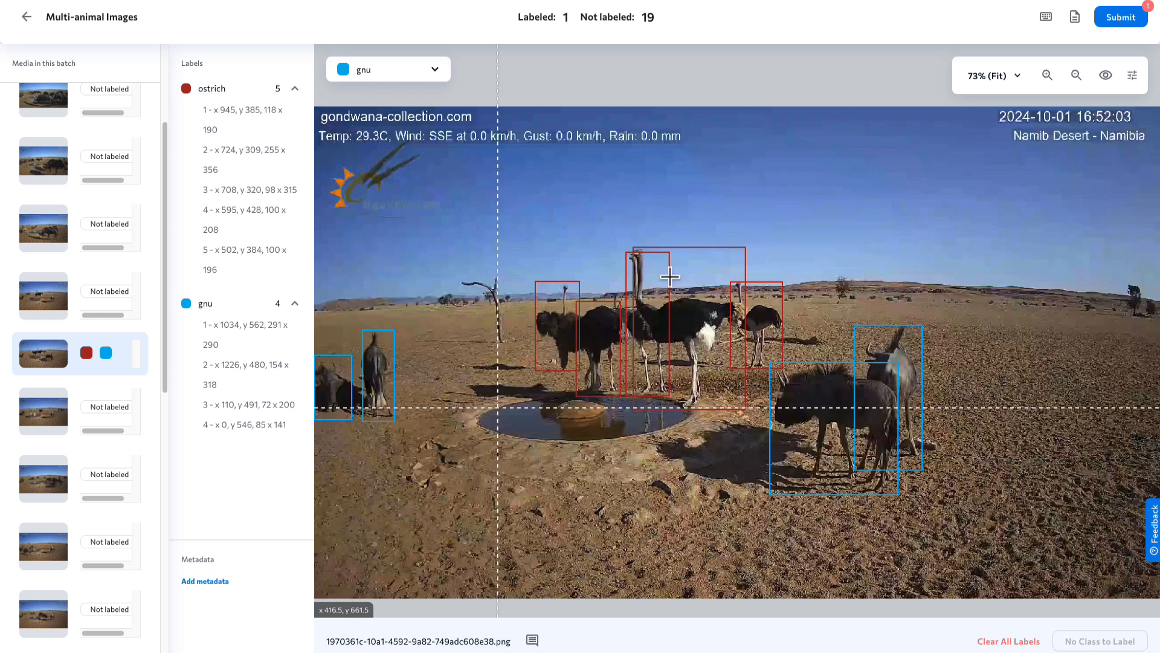
left_click(1121, 18)
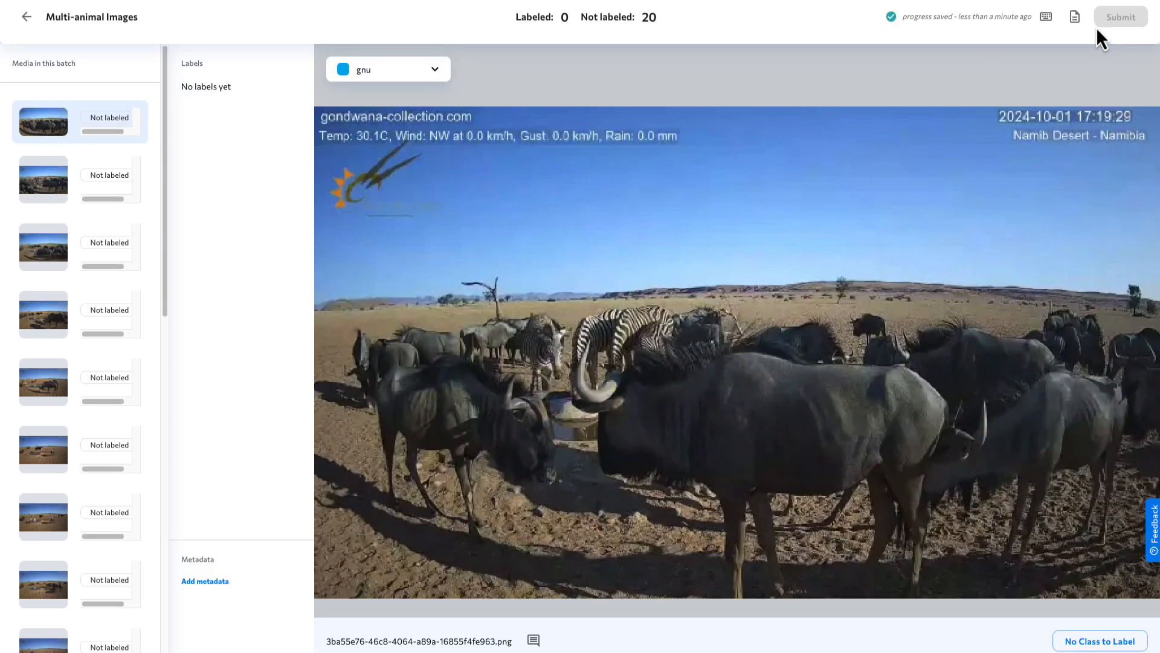
- Return to the project's task overview and check the Multi-animal Images task's progress for labeling and reviewing
left_click(27, 18)
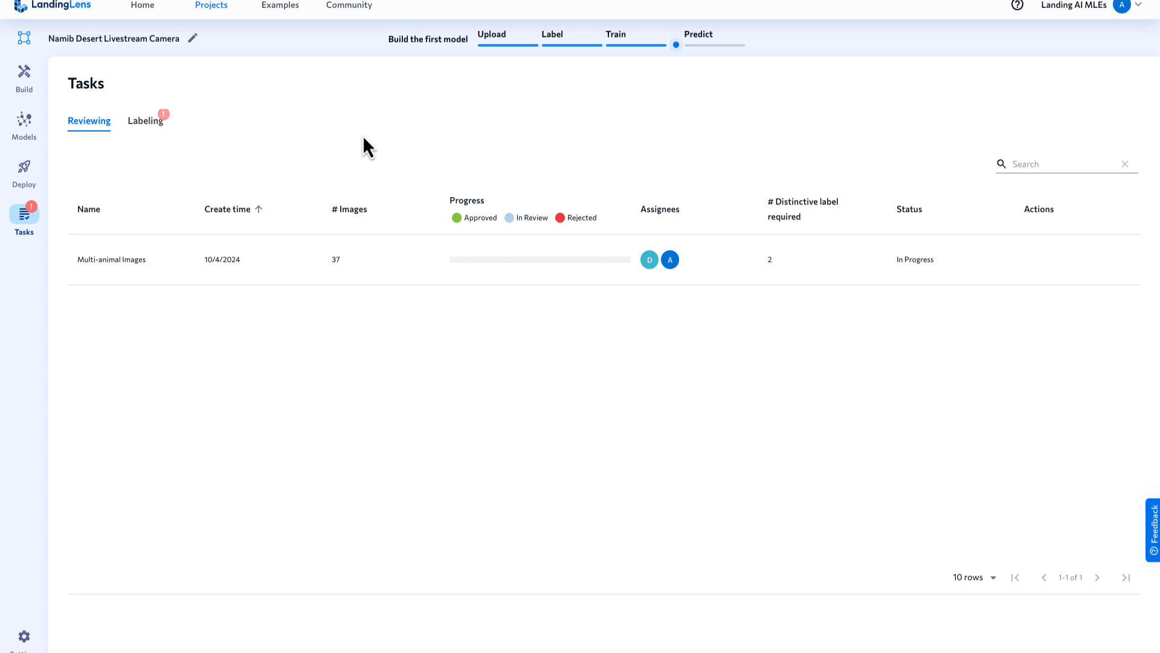
left_click(147, 124)
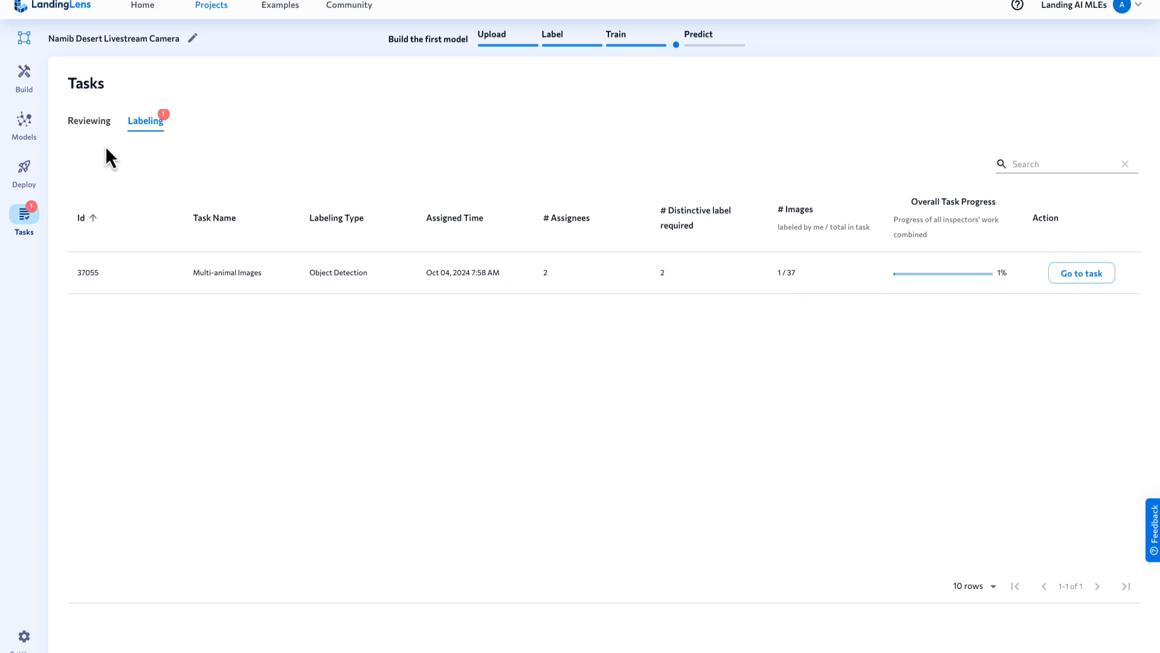
left_click(90, 122)
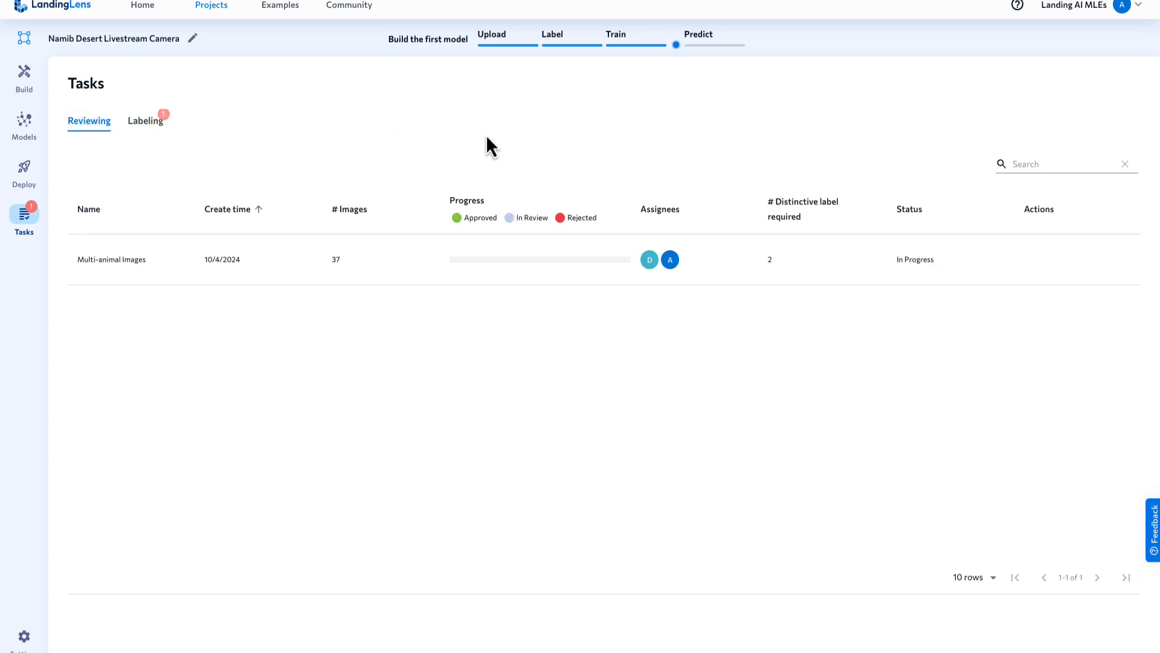